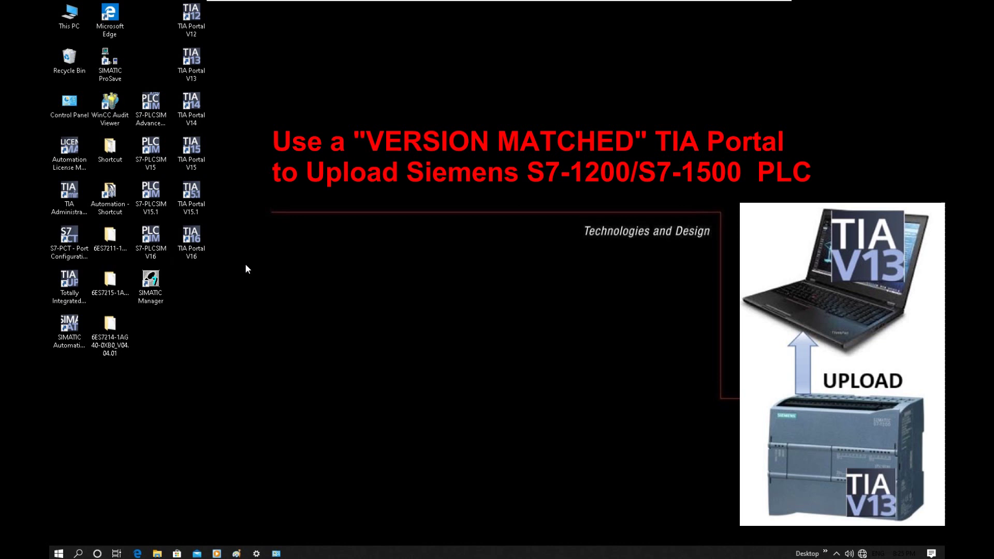
Launch TIA Portal V16 and expand Online access in the project view.
click(205, 259)
double_click(204, 259)
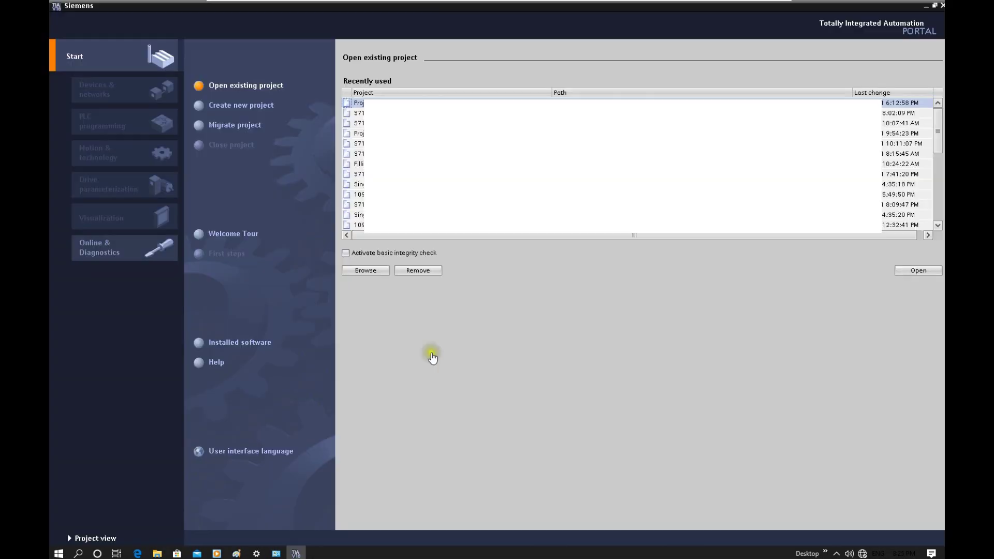
click(96, 539)
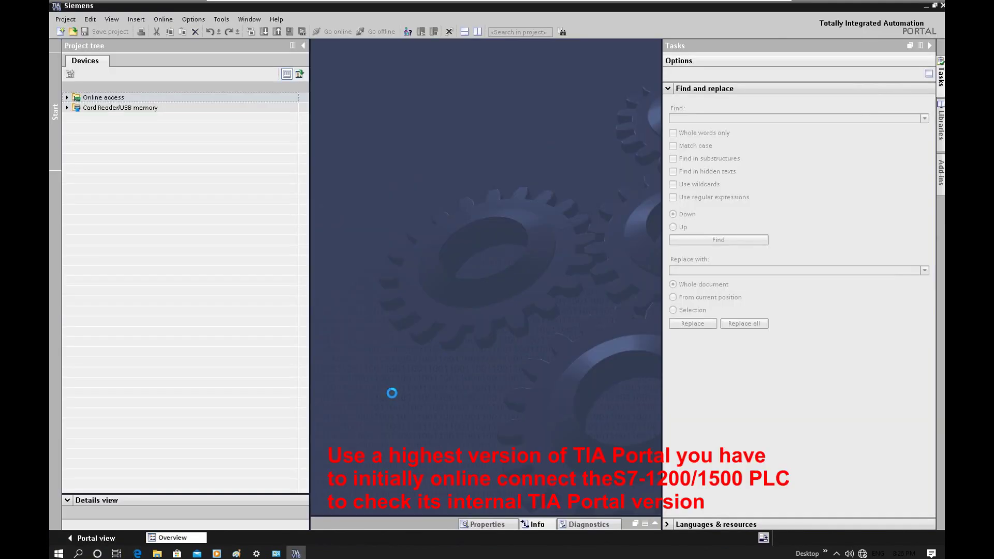
click(68, 98)
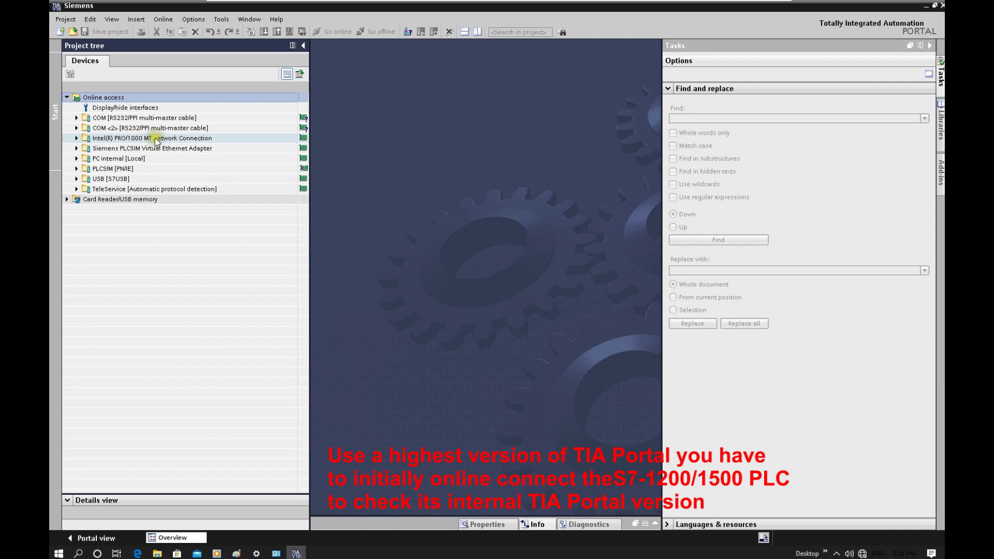
Scan the Intel PRO/1000 connection for accessible devices.
click(76, 138)
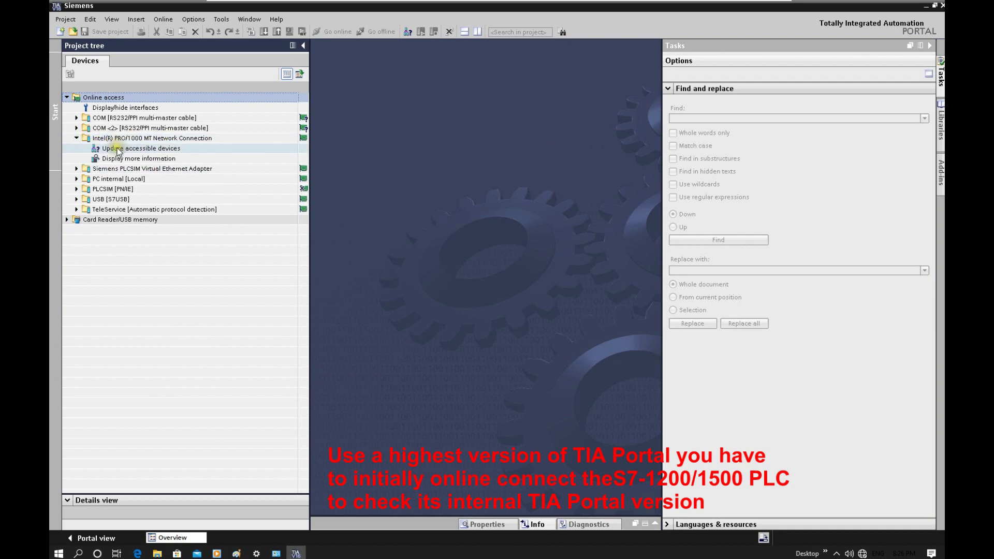
double_click(152, 150)
double_click(190, 150)
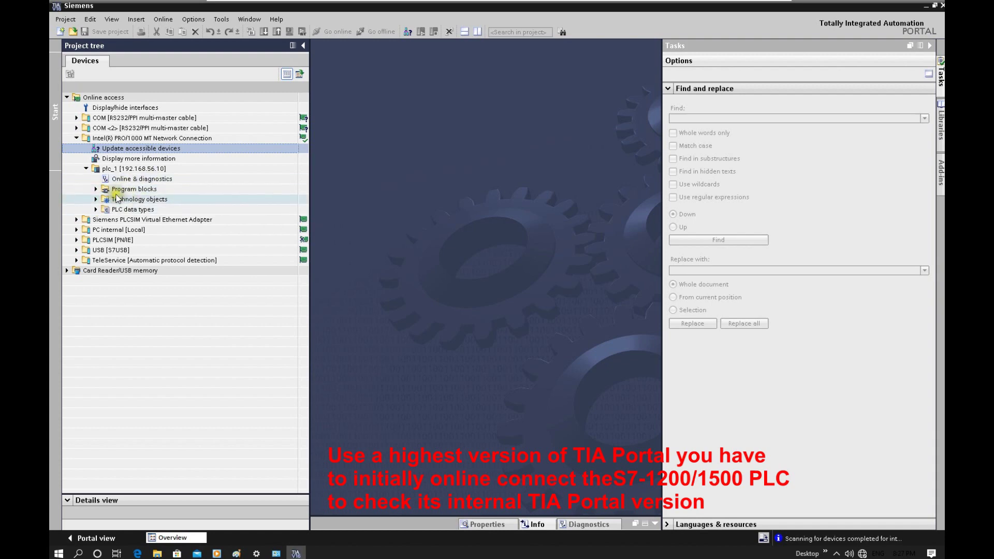
Open plc_1's Online & diagnostics page and widen the editor to show firmware V4.1.3.
double_click(134, 189)
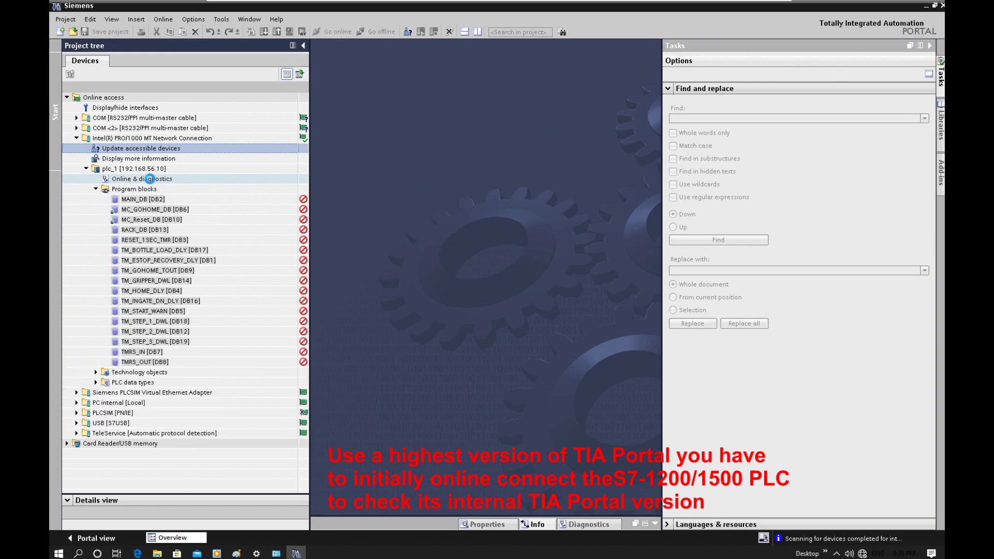
scroll(137, 178, down, 1)
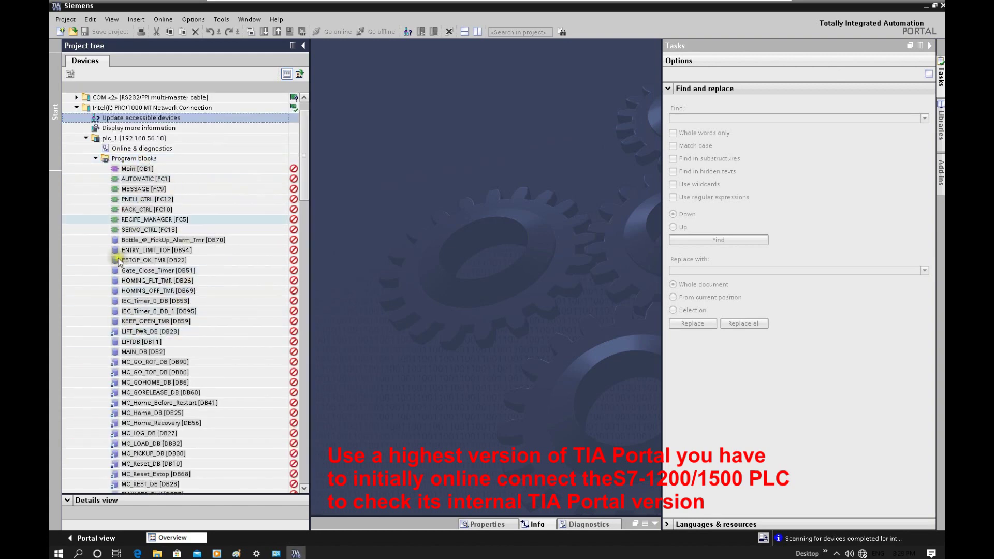
scroll(190, 213, down, 7)
scroll(189, 213, up, 8)
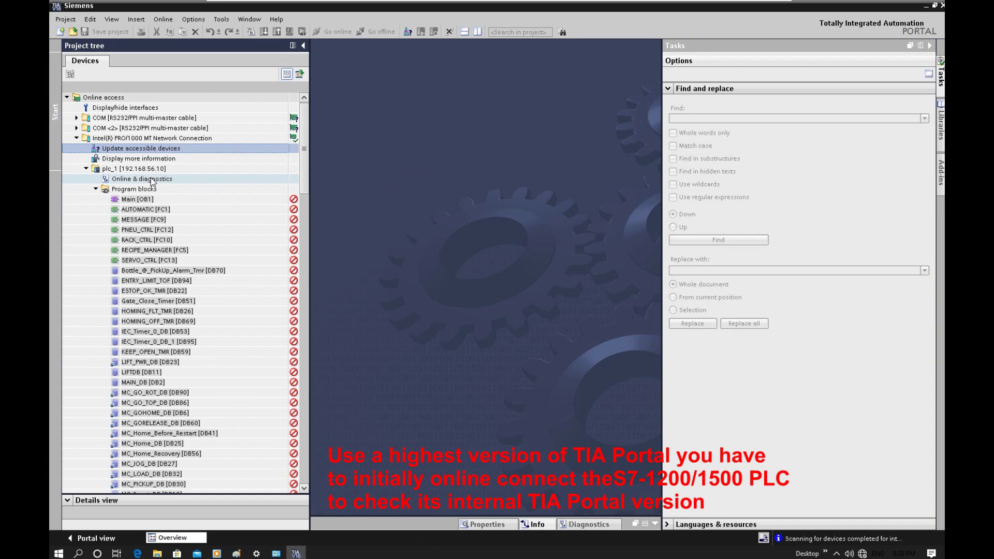
double_click(153, 179)
drag(663, 166, 826, 166)
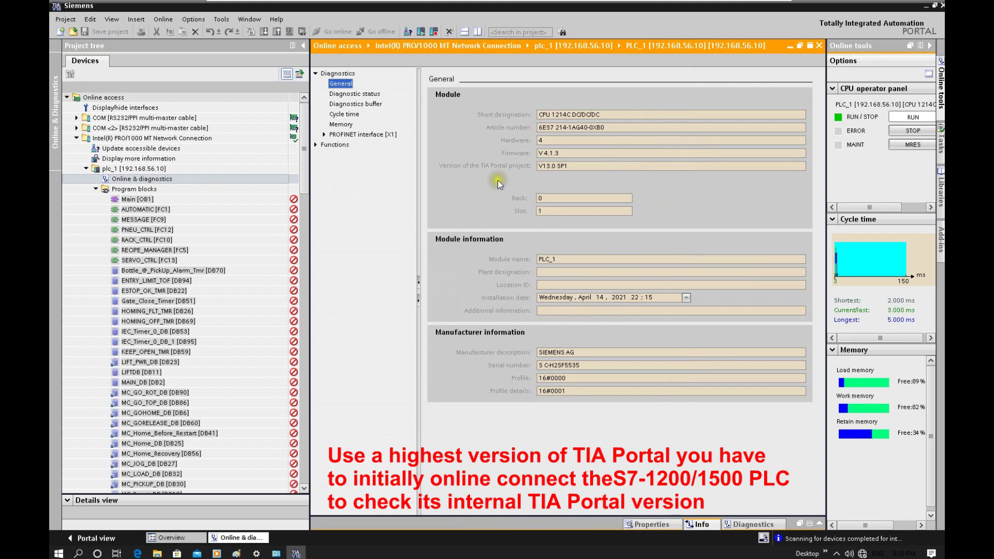
Check firmware V4.1.3 and project version V13.0 SP1 against the installed TIA Portal software.
click(551, 152)
double_click(552, 152)
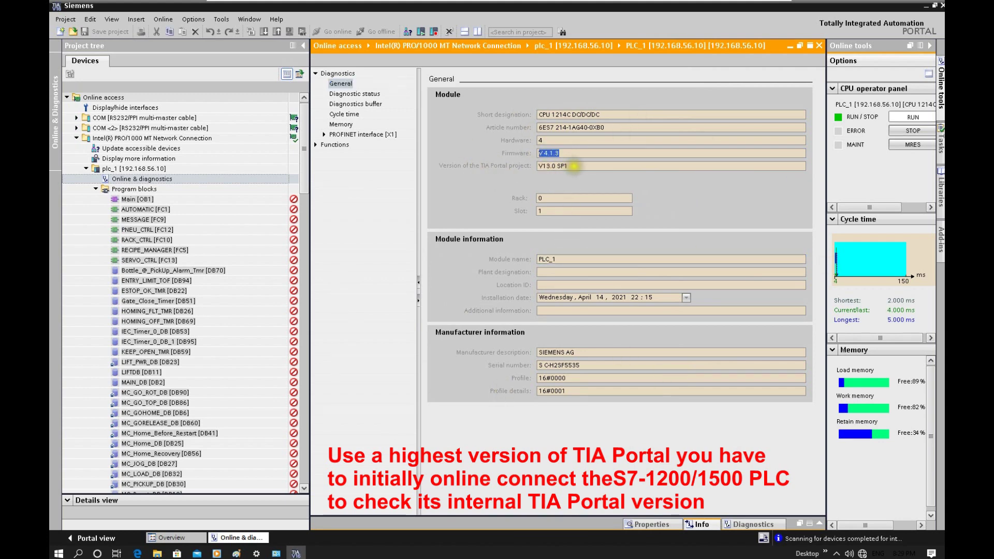
double_click(573, 166)
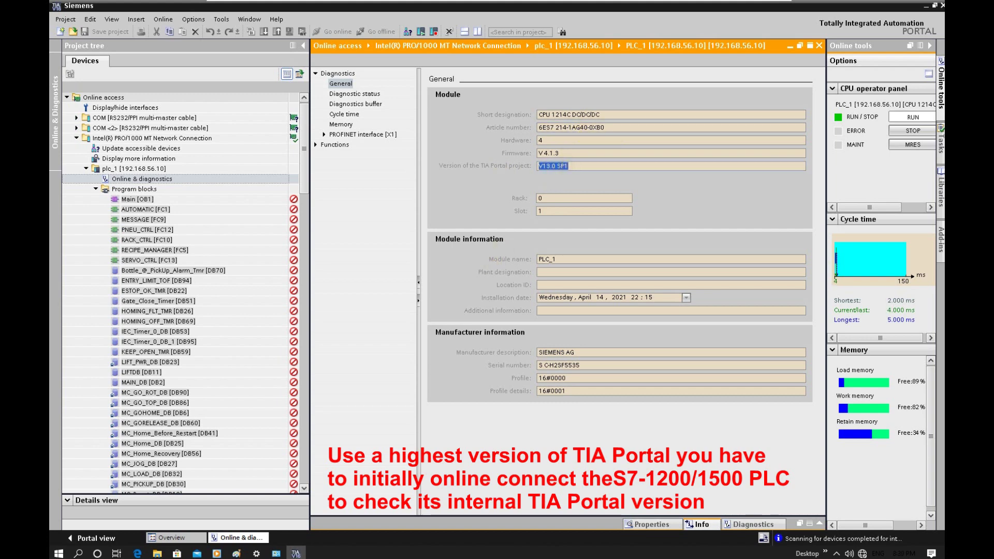
click(539, 154)
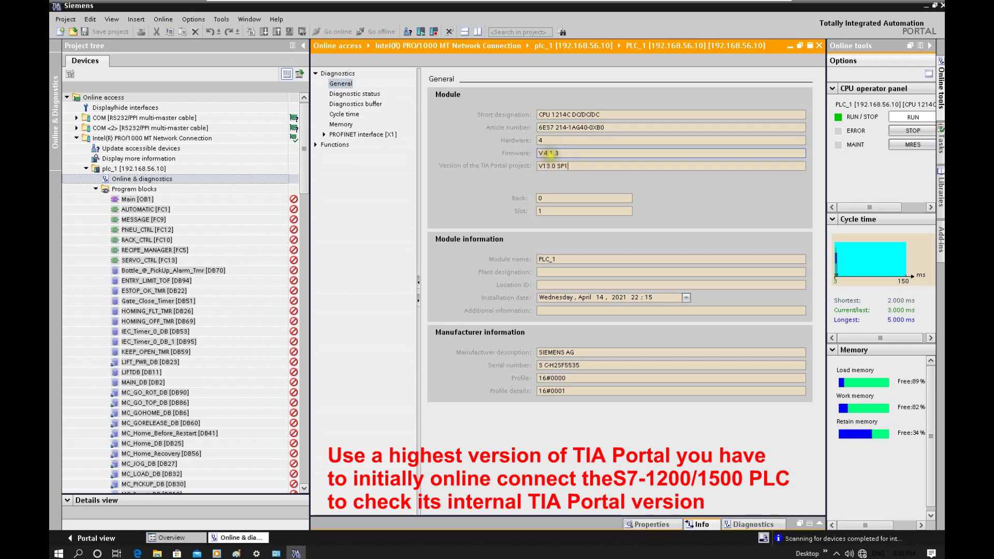
click(586, 165)
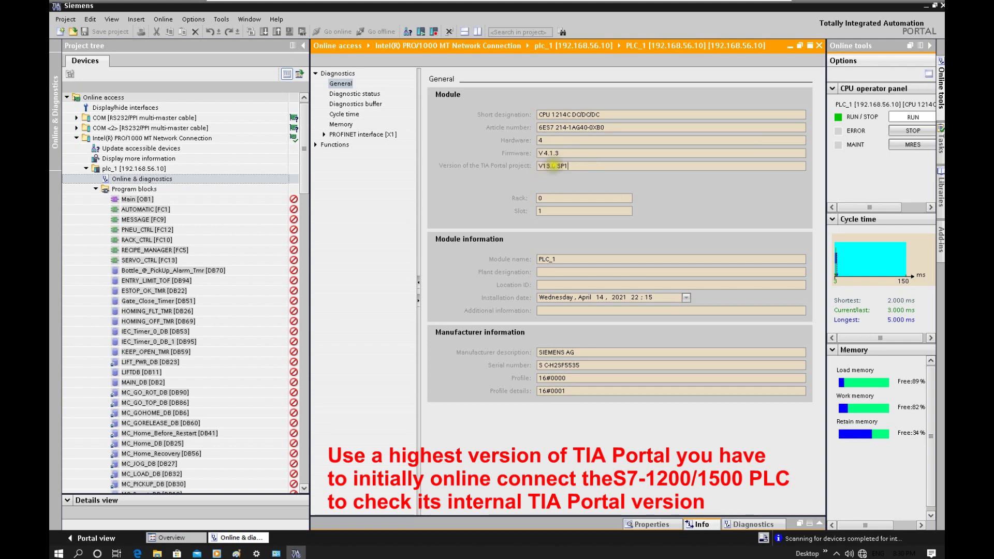
drag(538, 152, 567, 154)
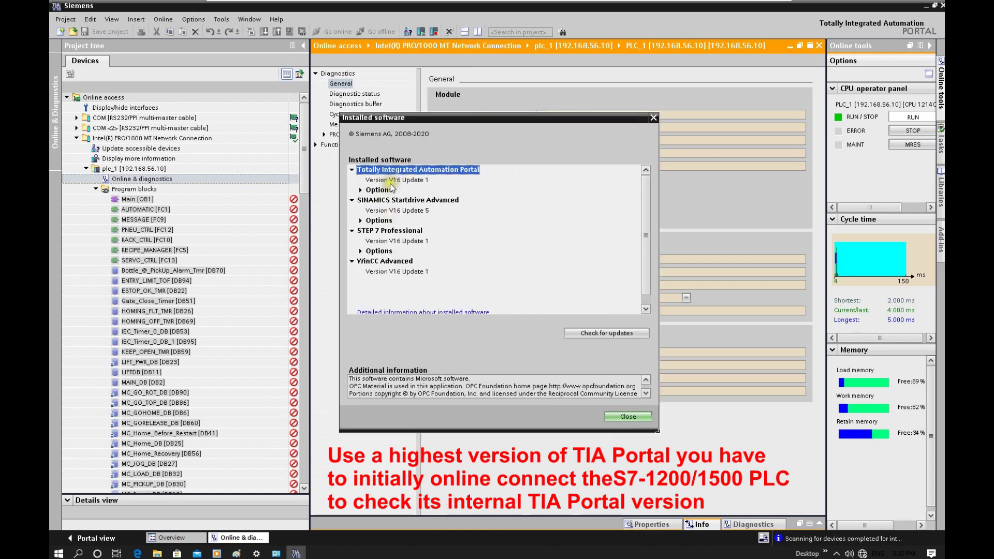
click(653, 118)
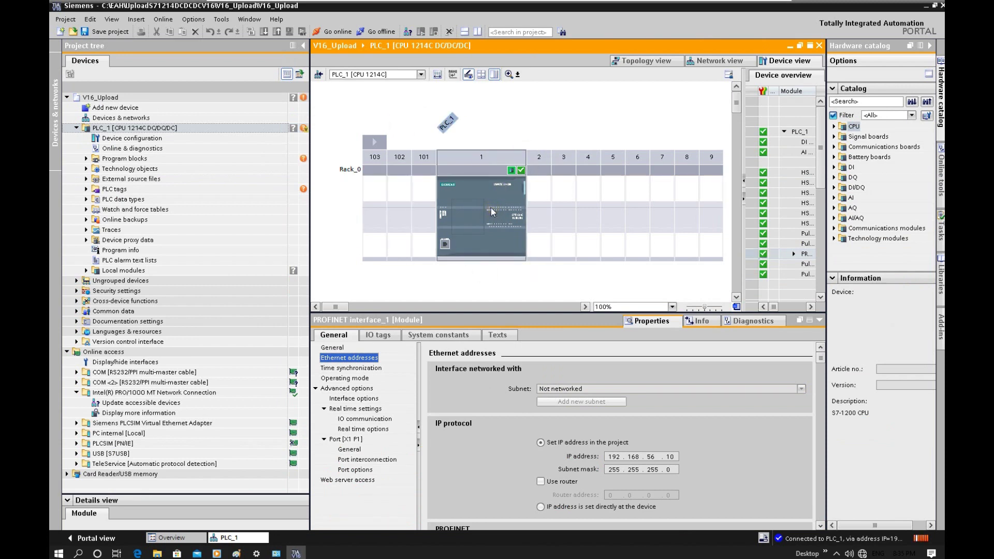
Attempt uploading PLC_1, read the program blocks incompatibility error, and cancel.
click(131, 130)
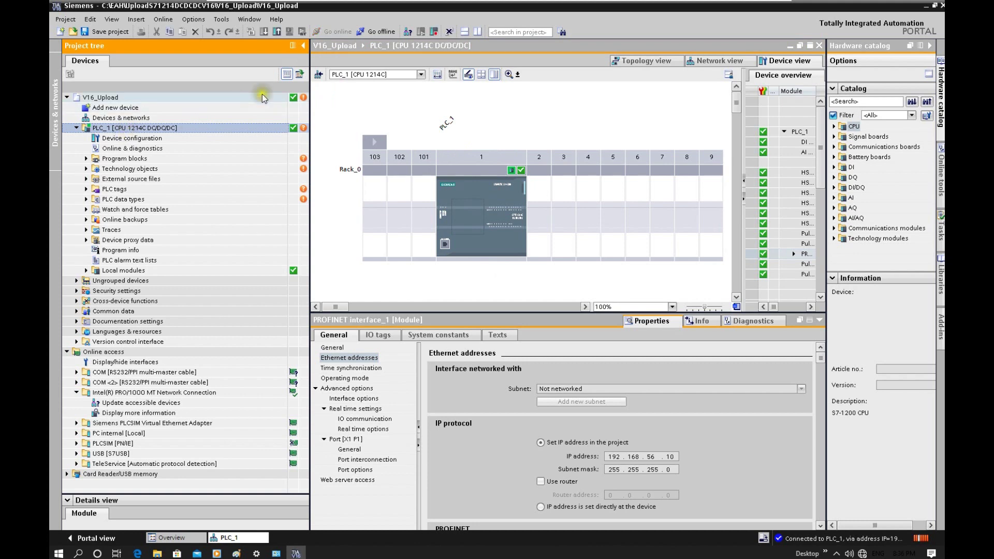
click(278, 30)
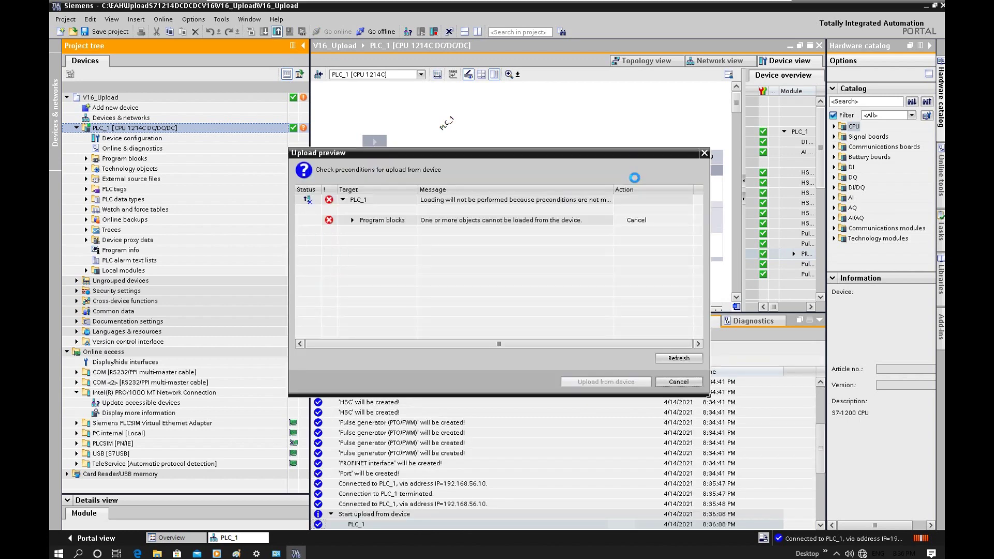
click(354, 222)
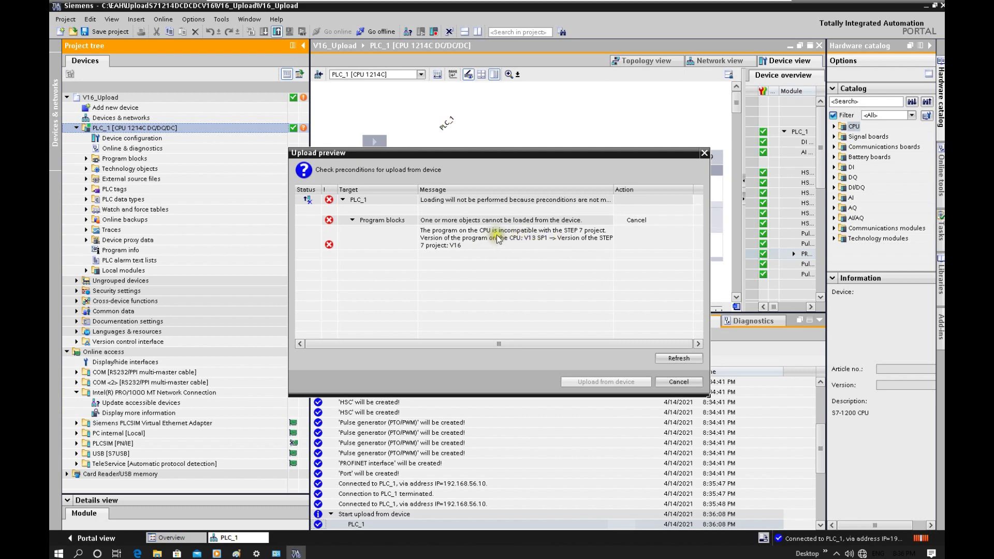
click(678, 382)
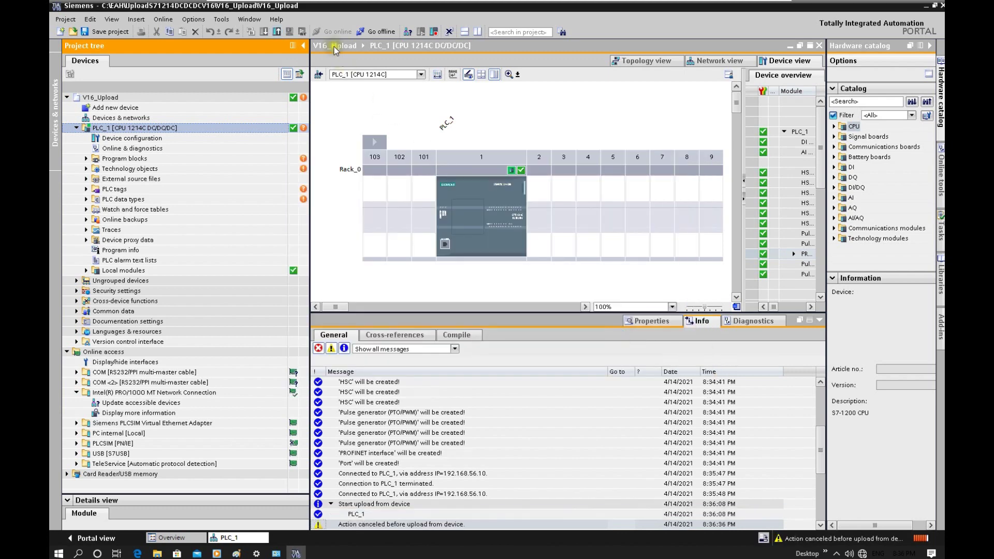
Review installed software versions, then save and close the V16_Upload project.
click(277, 19)
click(303, 62)
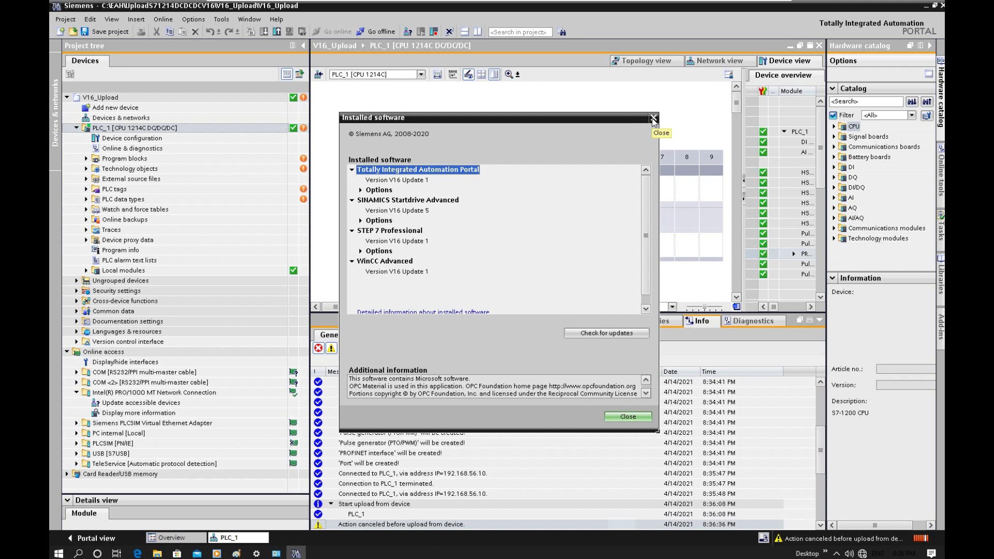
click(653, 121)
key(ctrl+s)
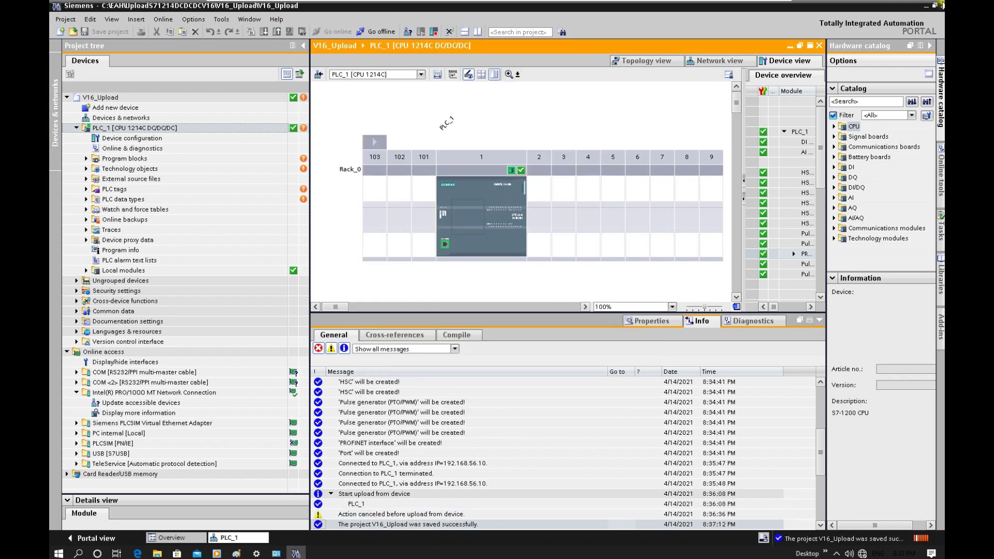
key(ctrl+w)
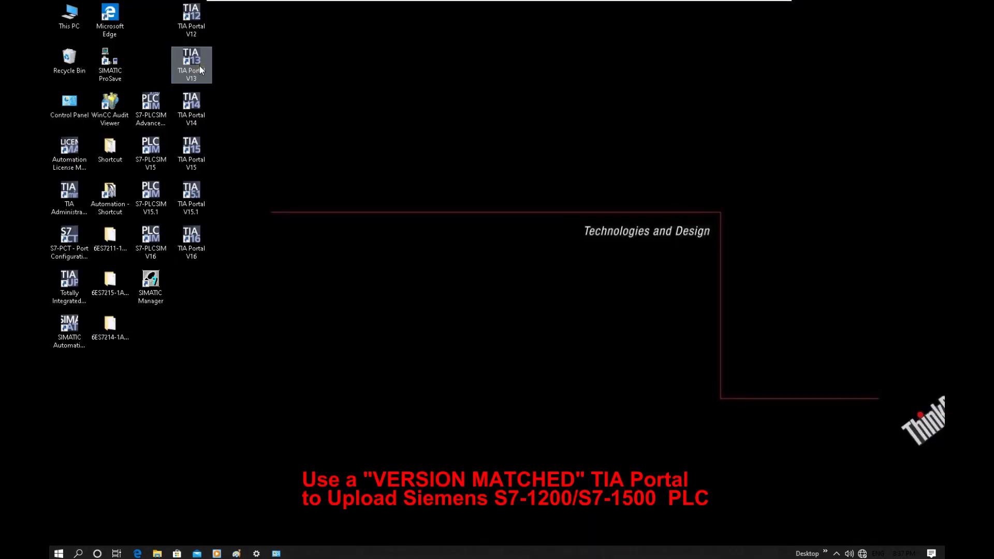
Start TIA Portal V13, create project V13_Upload, and begin adding a new device.
click(203, 71)
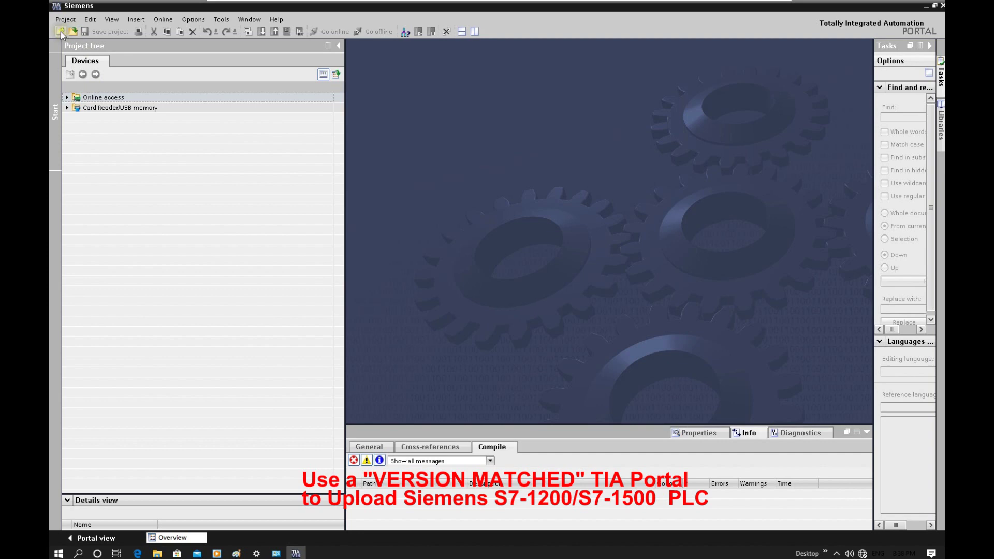
click(61, 31)
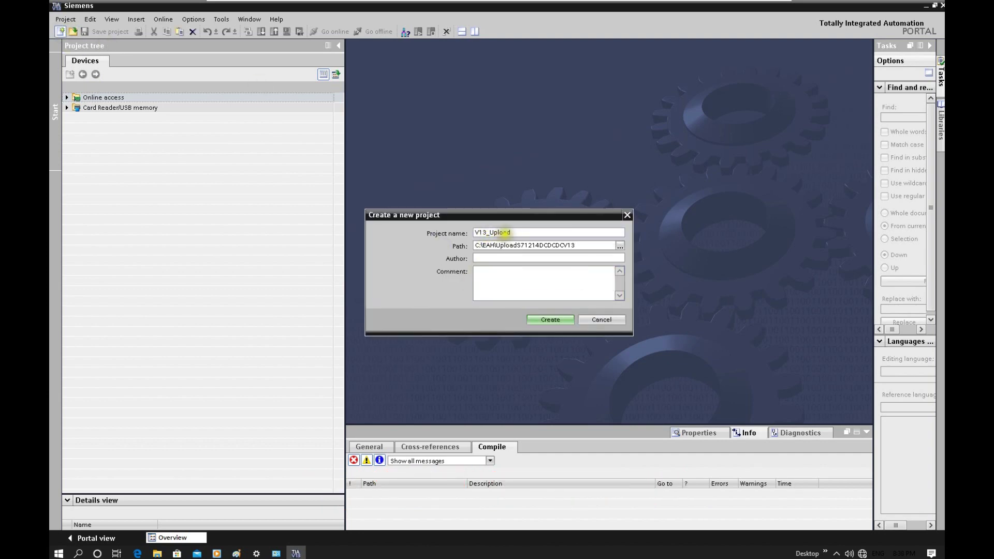
click(550, 320)
key(Return)
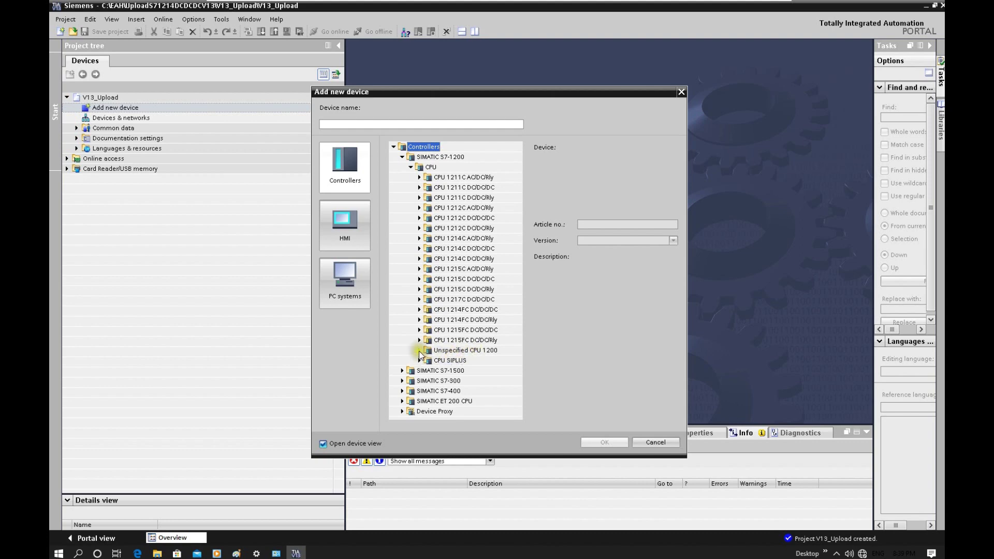
Add an Unspecified CPU 1200 named PLC_1 with firmware version V4.1.
click(478, 350)
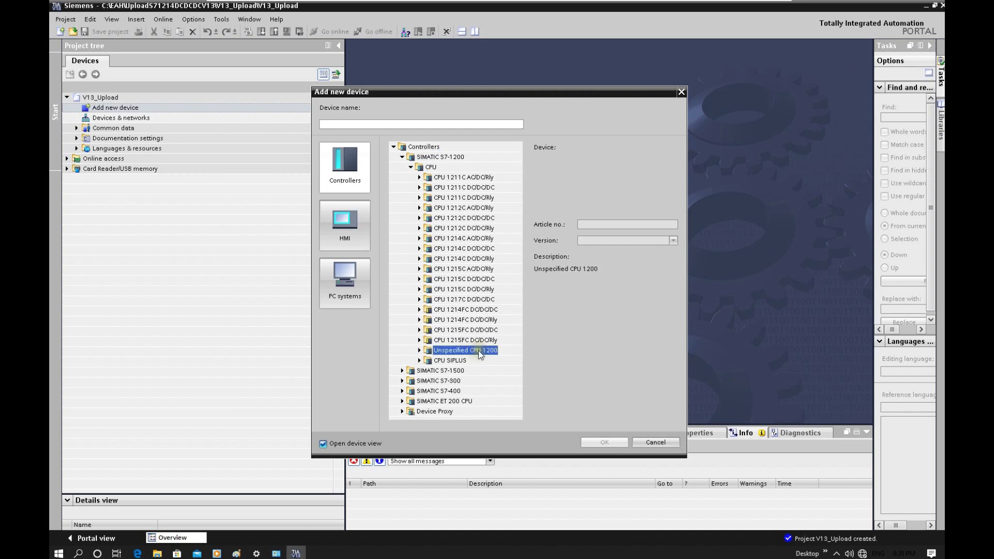
click(420, 351)
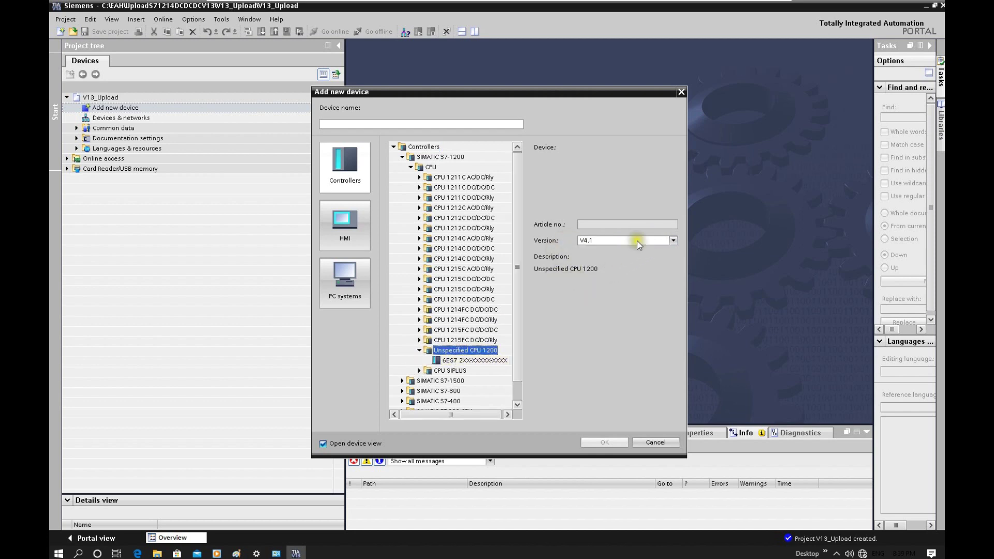
click(626, 240)
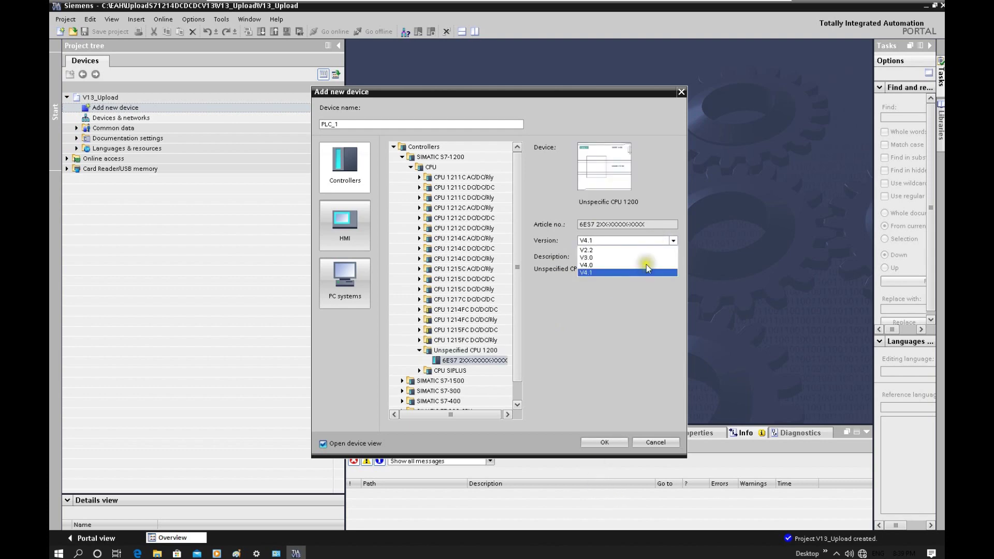
click(595, 273)
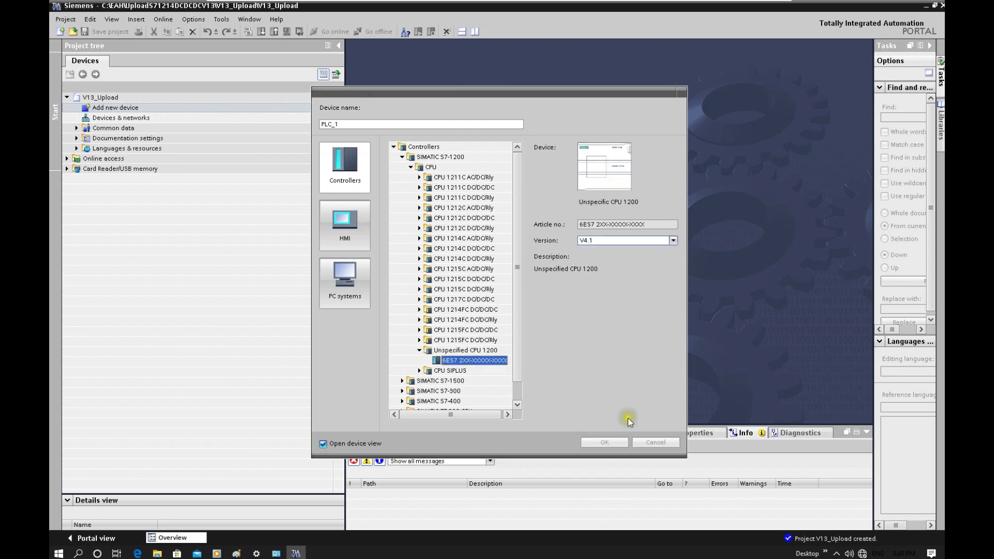
click(604, 442)
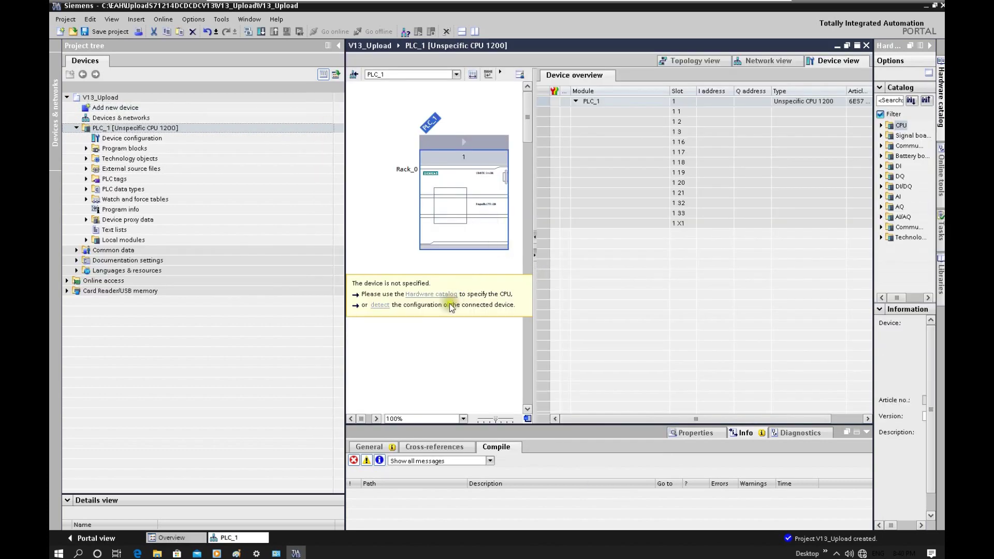
Detect plc_1 at 192.168.56.10 so PLC_1 becomes a CPU 1214C DC/DC/DC.
click(377, 307)
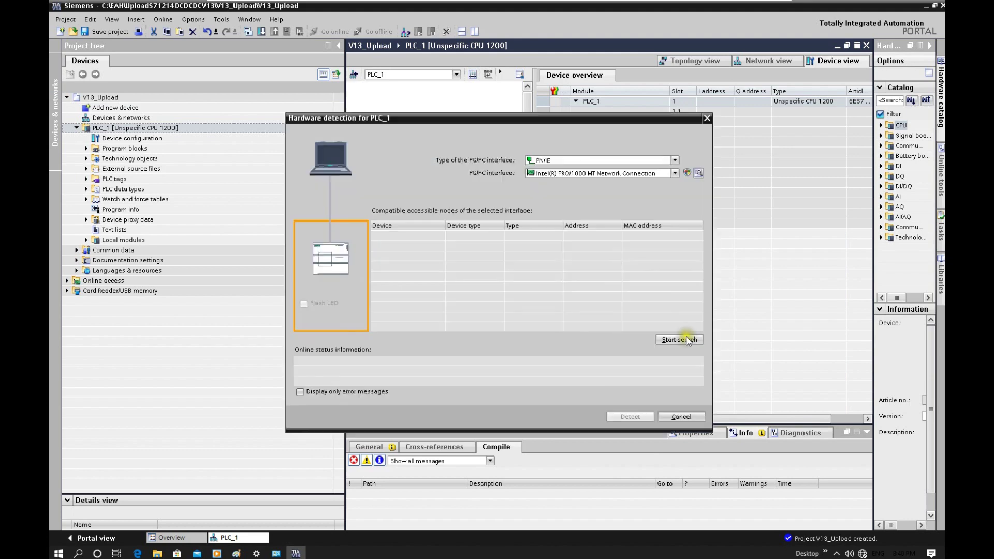
click(686, 340)
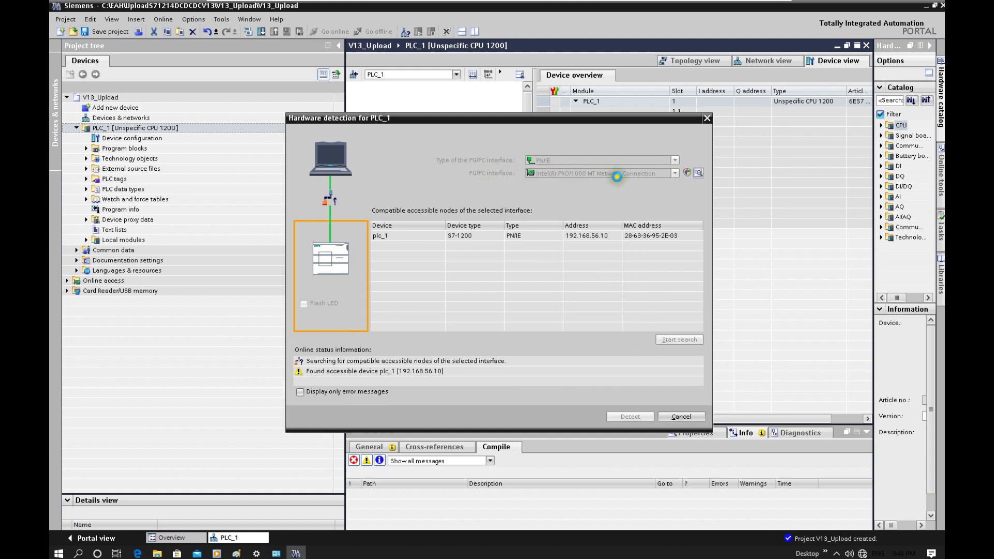
click(582, 237)
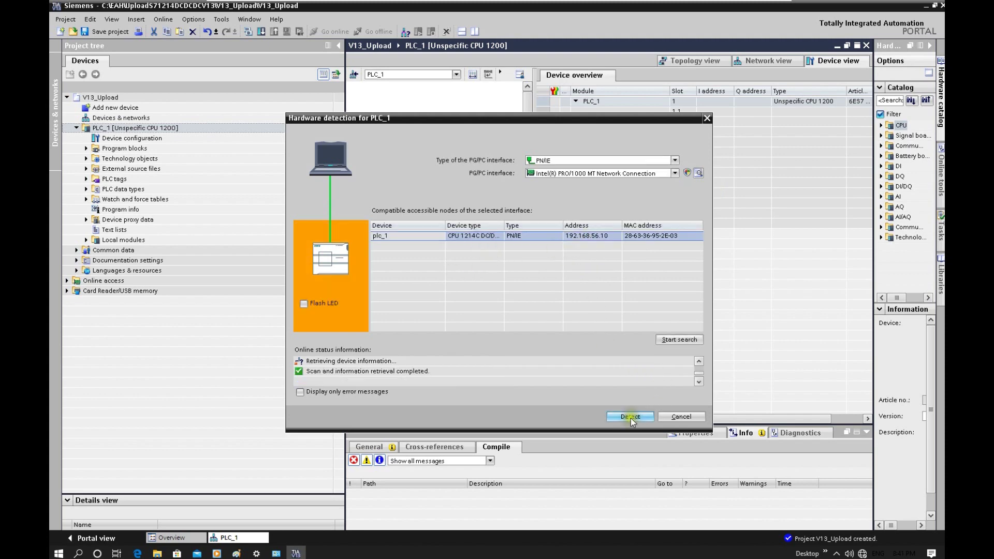
click(629, 416)
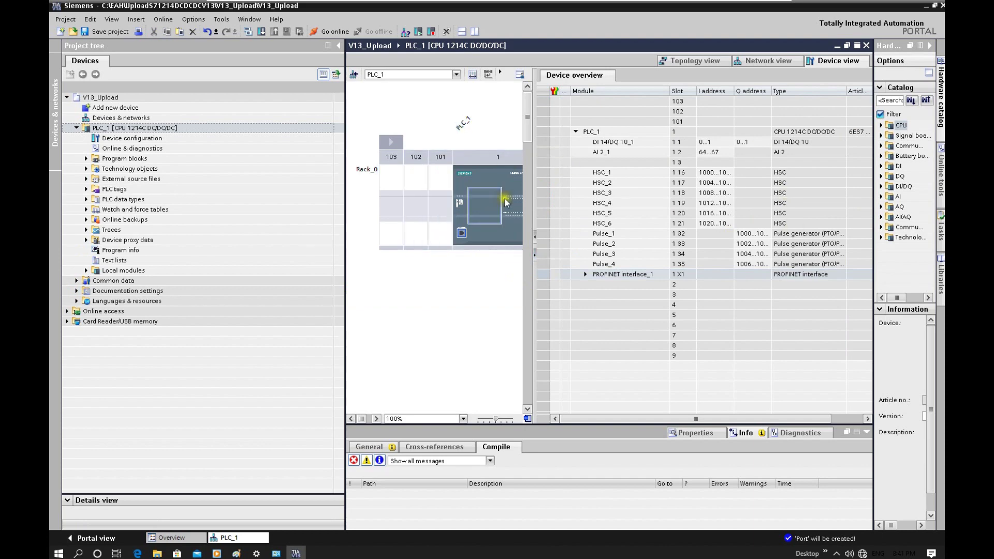
click(520, 176)
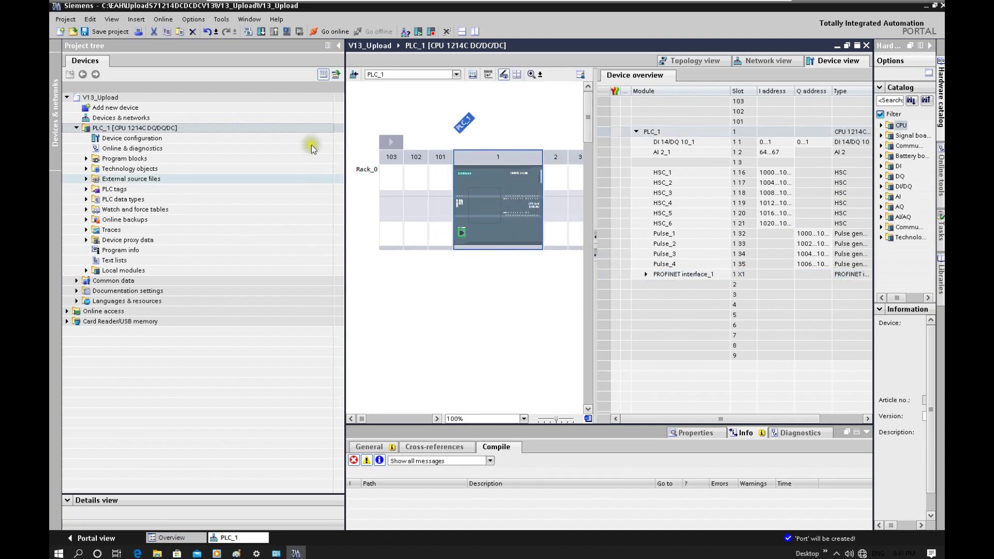
Go online with PLC_1 and list plc_1's program blocks under Intel PRO/1000.
click(339, 31)
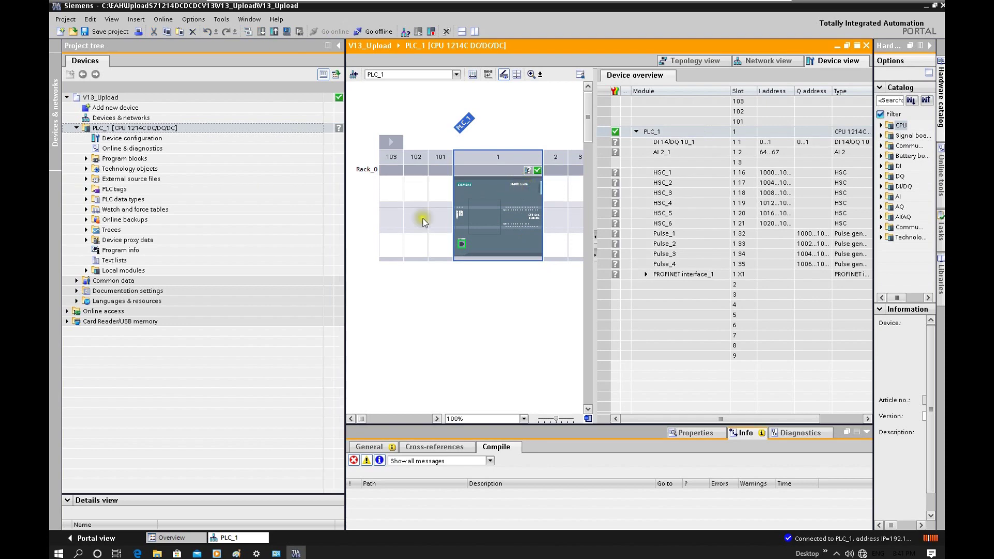
click(67, 311)
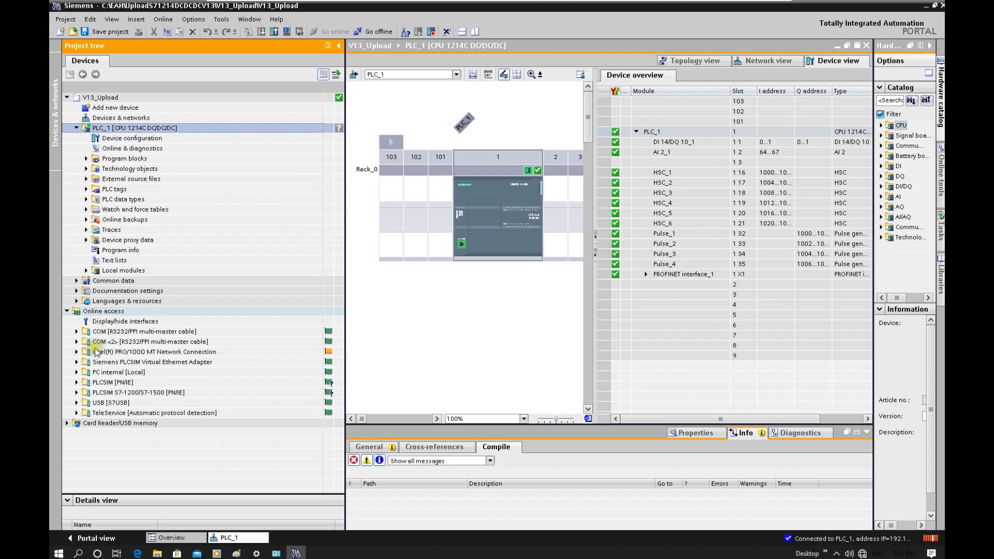
click(76, 352)
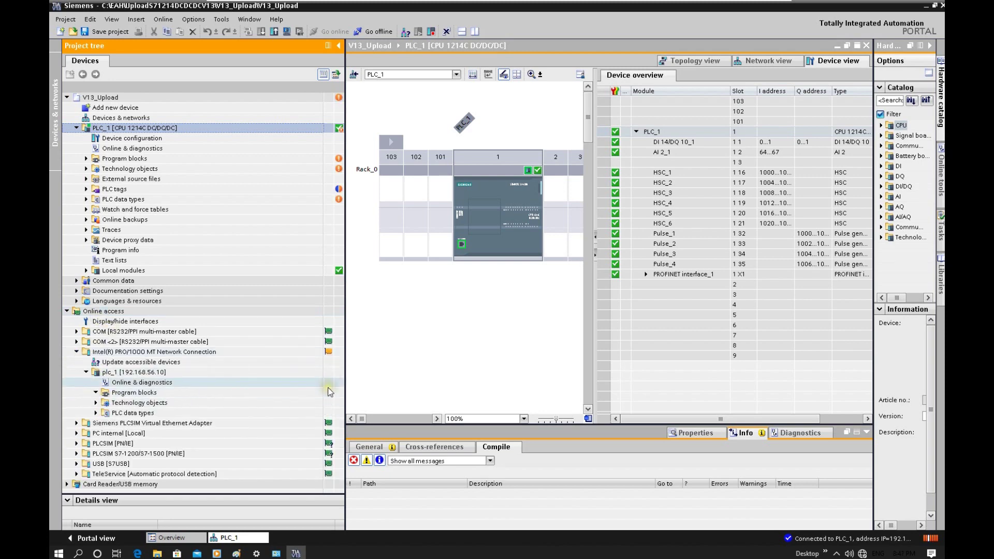
scroll(155, 383, down, 1)
click(124, 372)
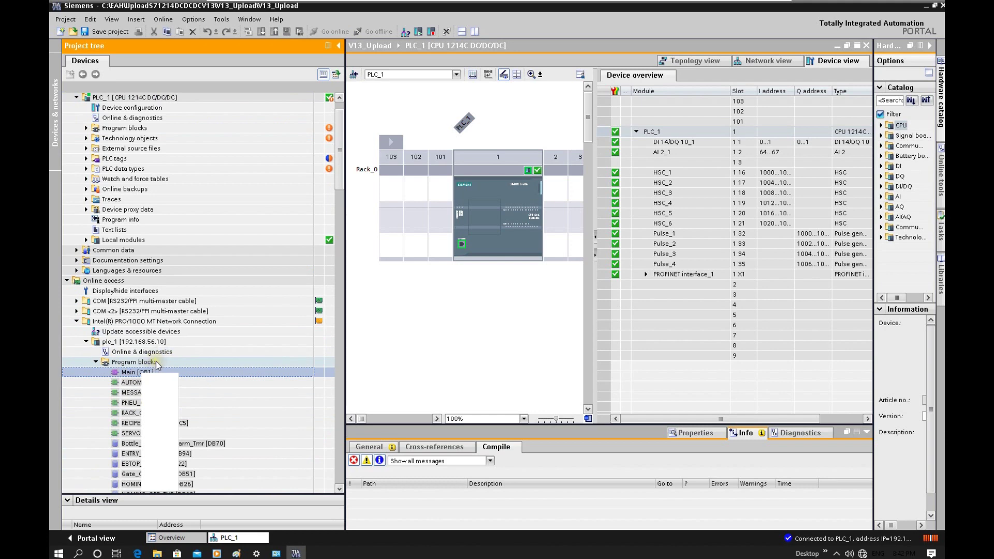
scroll(171, 383, down, 1)
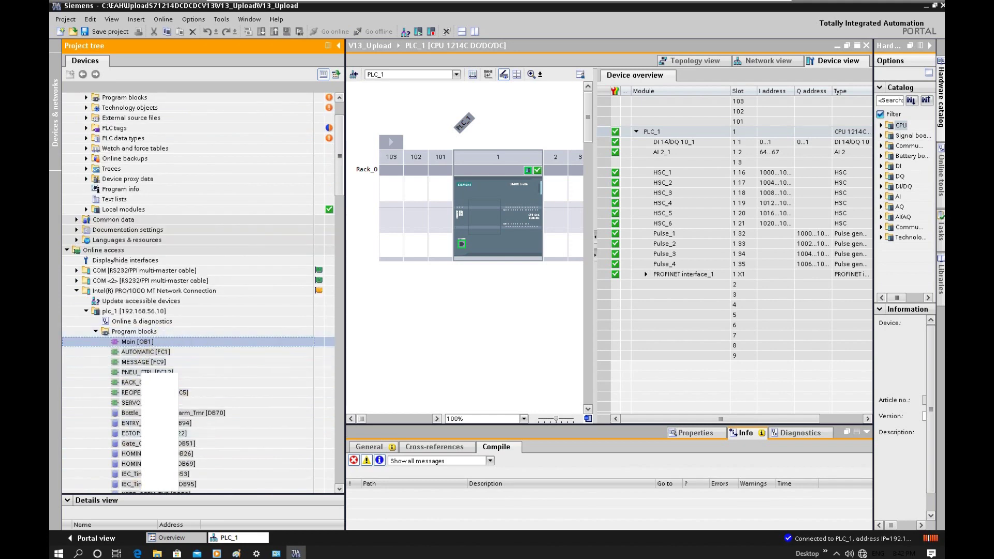
scroll(185, 388, down, 1)
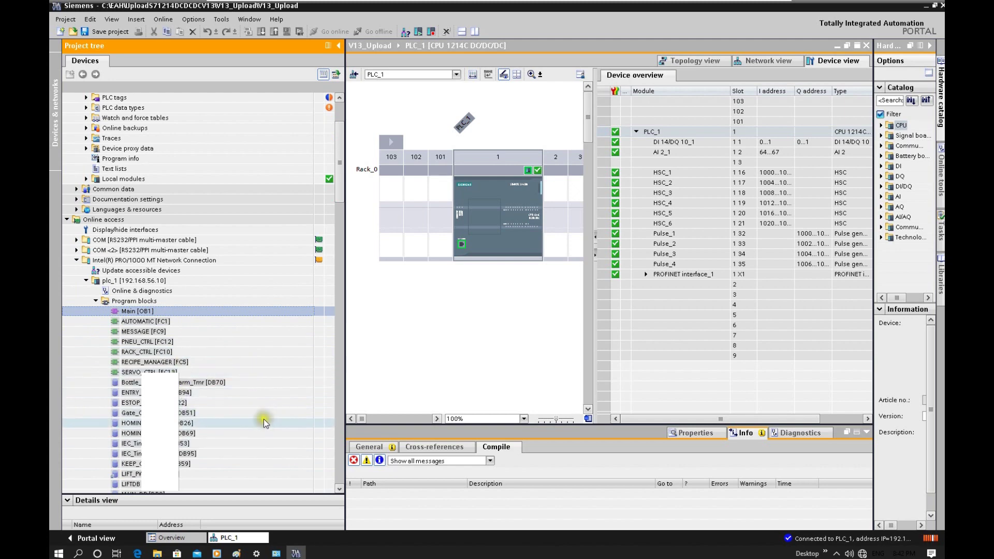
scroll(263, 418, up, 3)
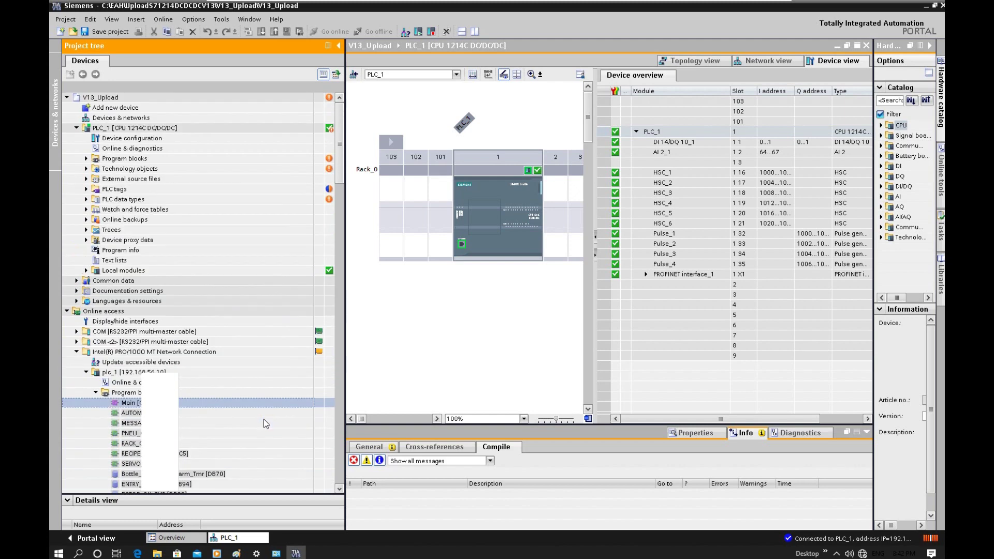
click(171, 129)
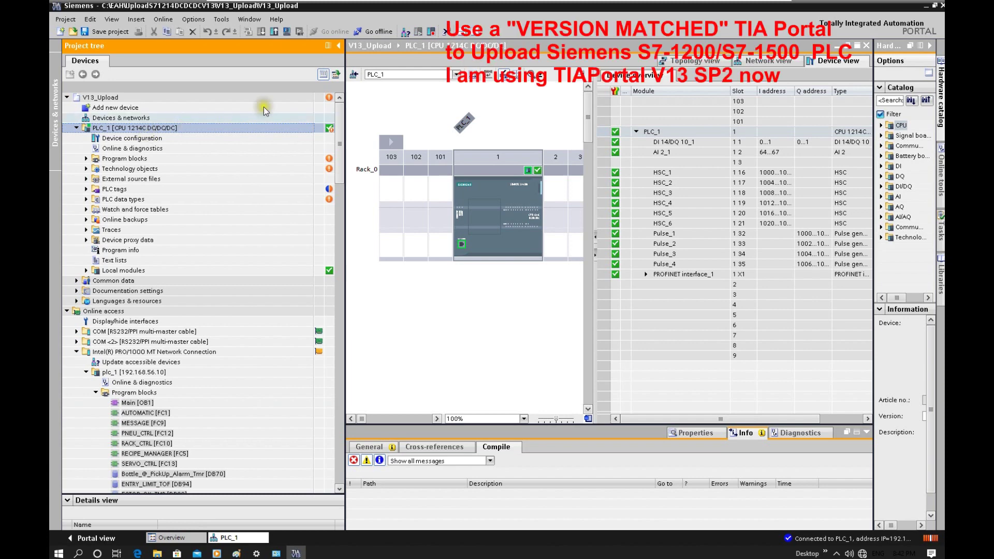
Upload the CPU software, confirming overwrite of offline blocks, with 0 errors and 0 warnings.
click(274, 32)
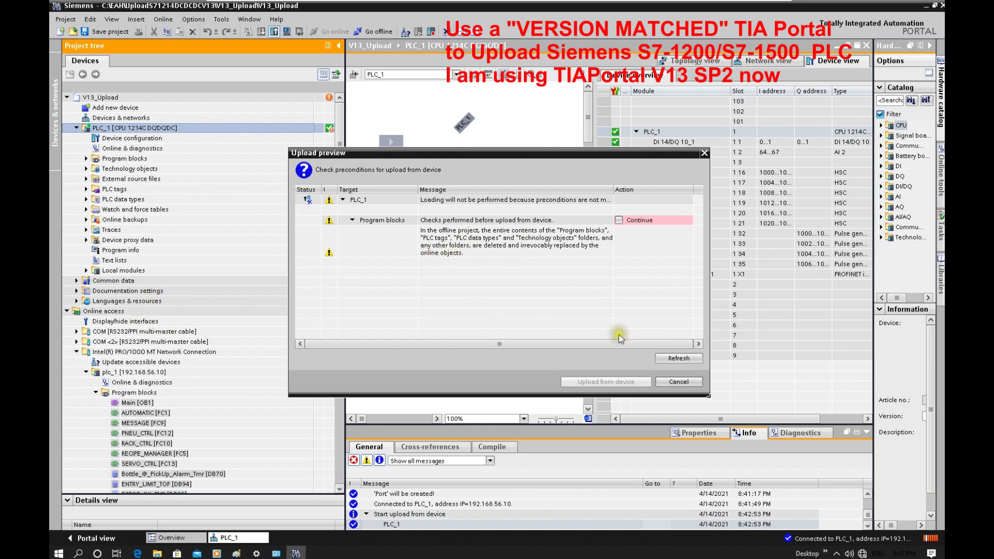
click(618, 221)
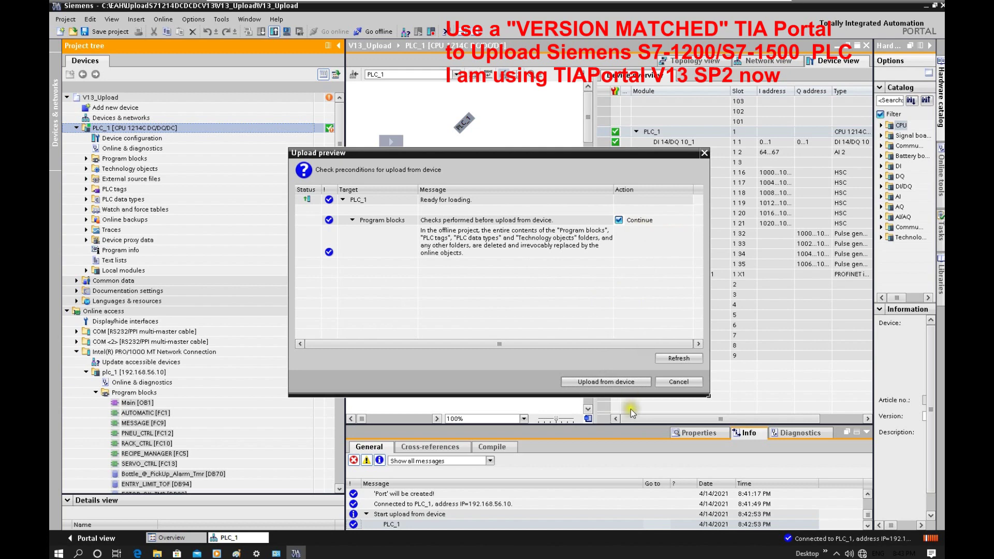
click(607, 383)
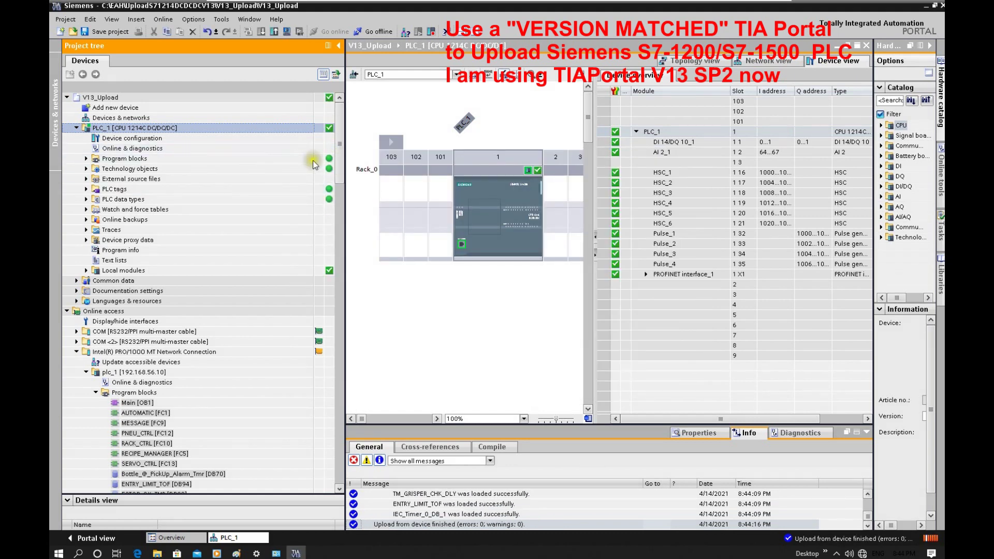
Inspect PLC_1's uploaded program blocks, LIFT [DB15] technology object and PLC data types.
click(86, 158)
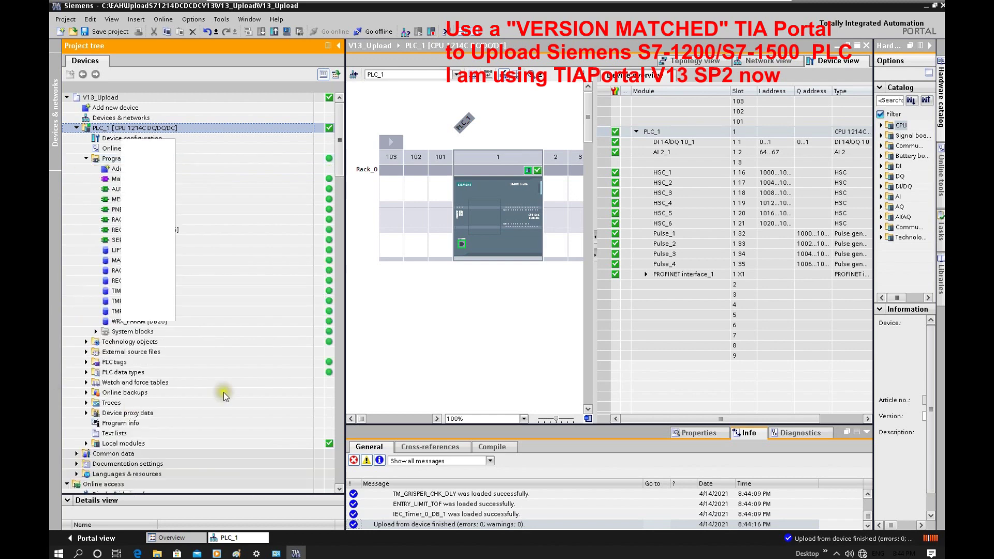
scroll(166, 370, down, 4)
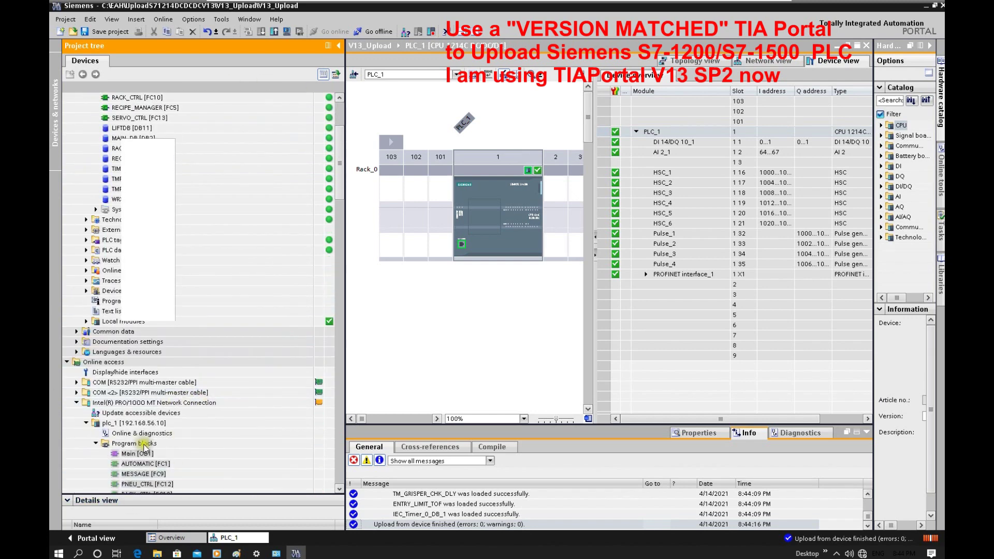
scroll(207, 399, up, 3)
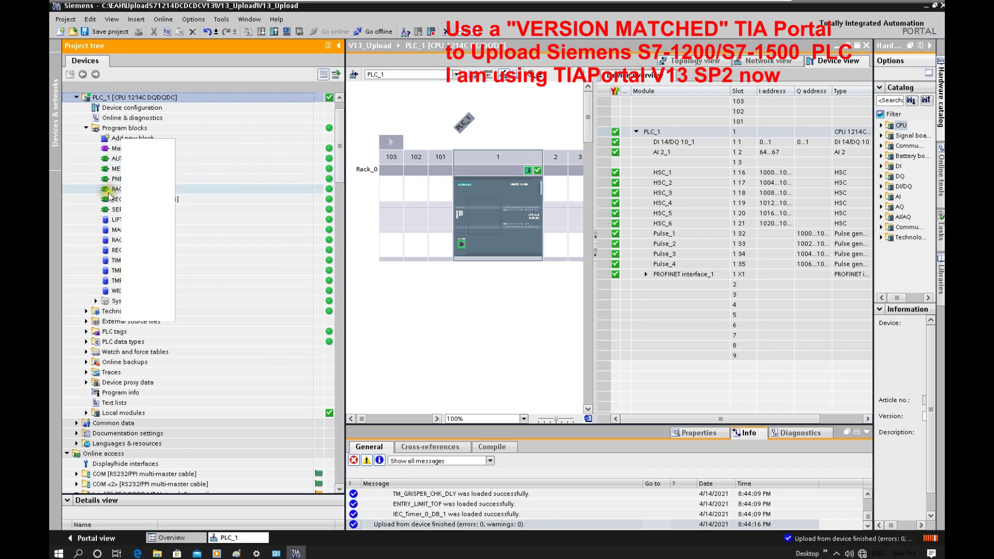
scroll(108, 195, up, 1)
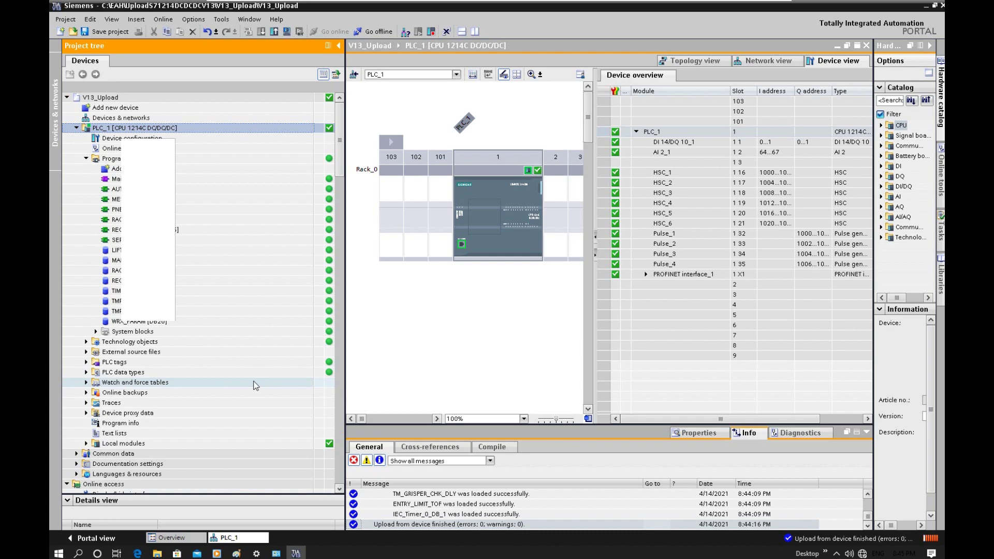
scroll(255, 385, down, 5)
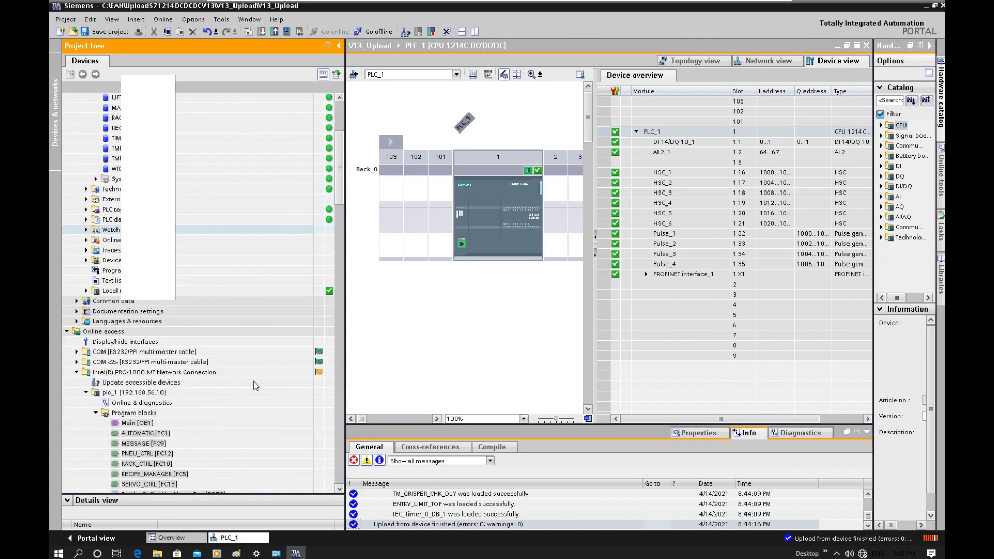
scroll(255, 385, down, 3)
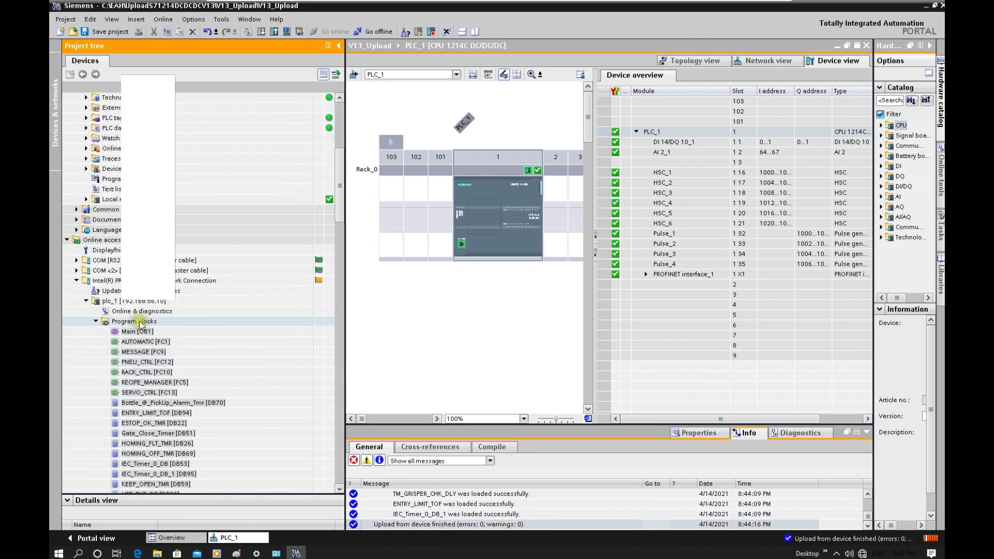
drag(140, 321, 197, 161)
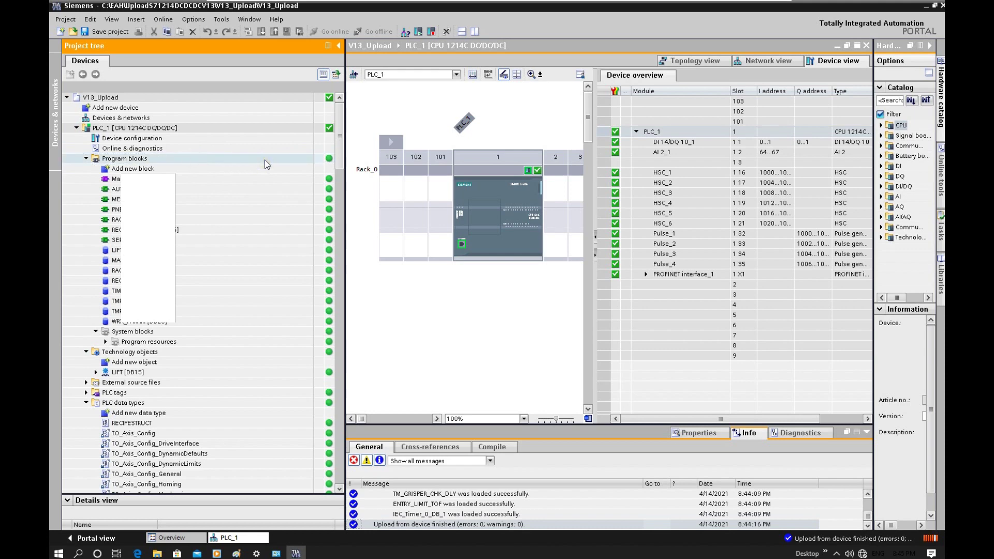
click(132, 129)
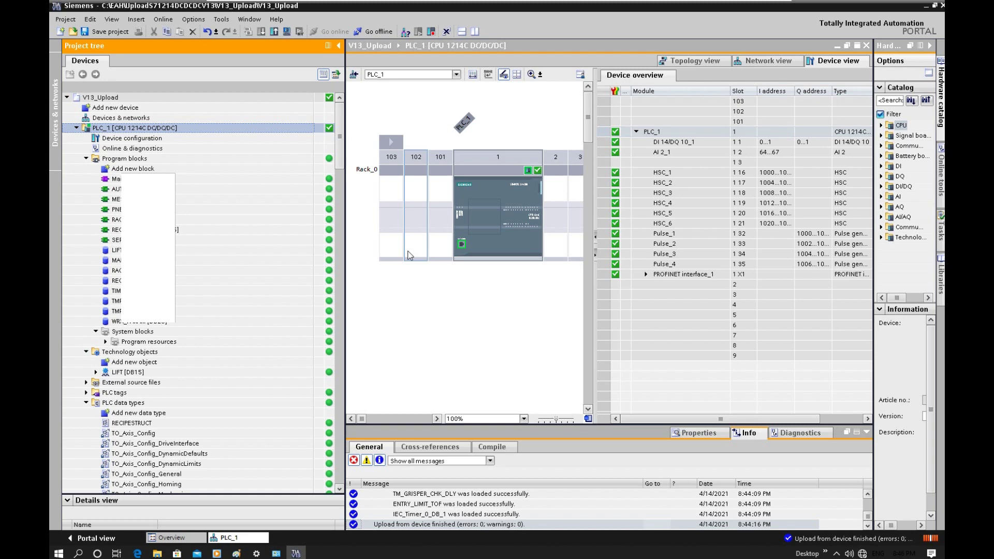
Open the AUTOMATIC [FC1] ladder block and the Show all tags list, then return to PLC_1's device view.
click(116, 189)
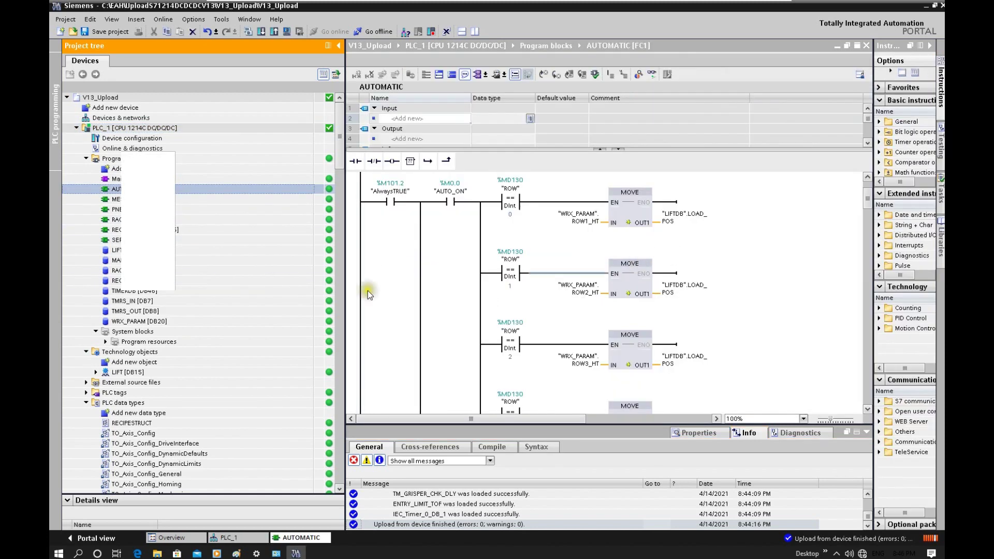
scroll(272, 281, down, 2)
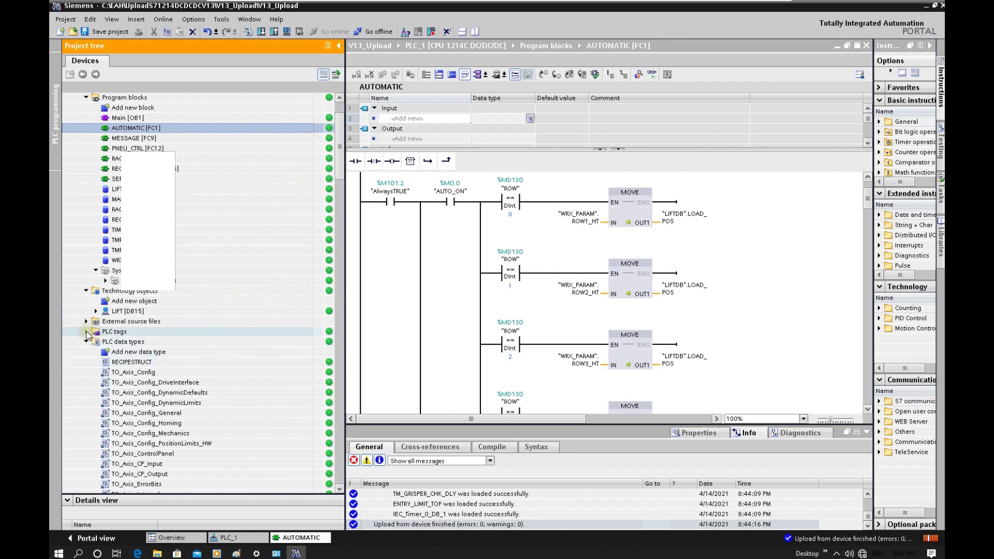
click(87, 332)
click(303, 342)
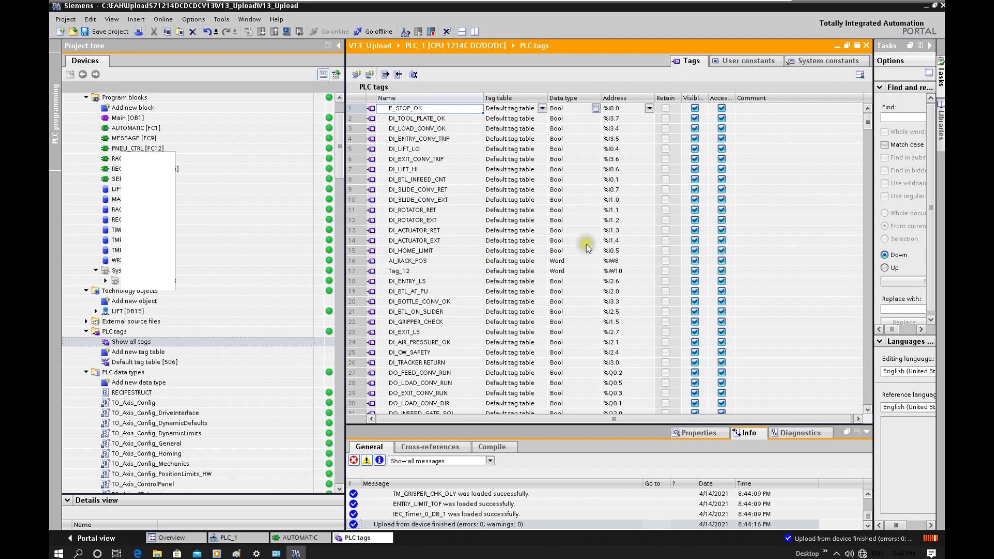
key(ctrl+F4)
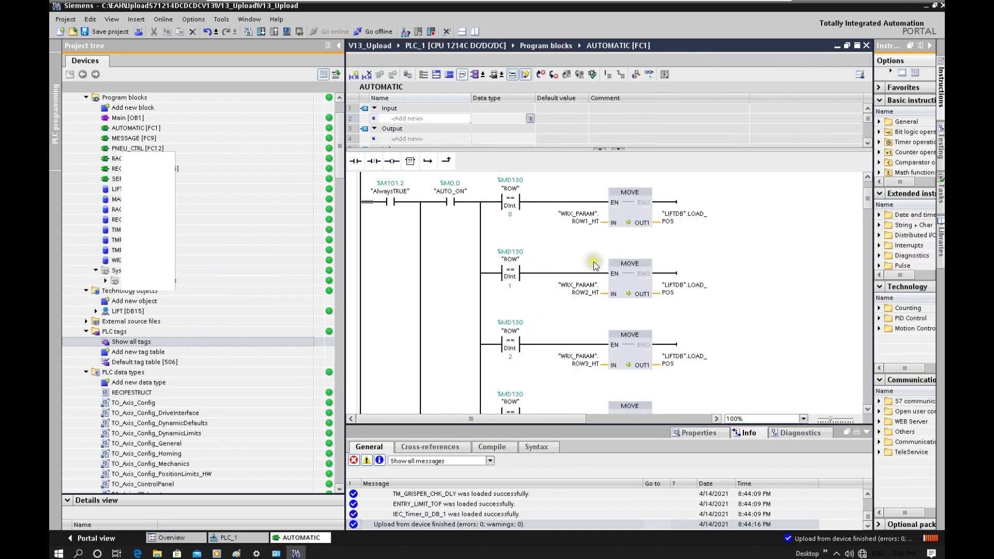
scroll(278, 197, up, 2)
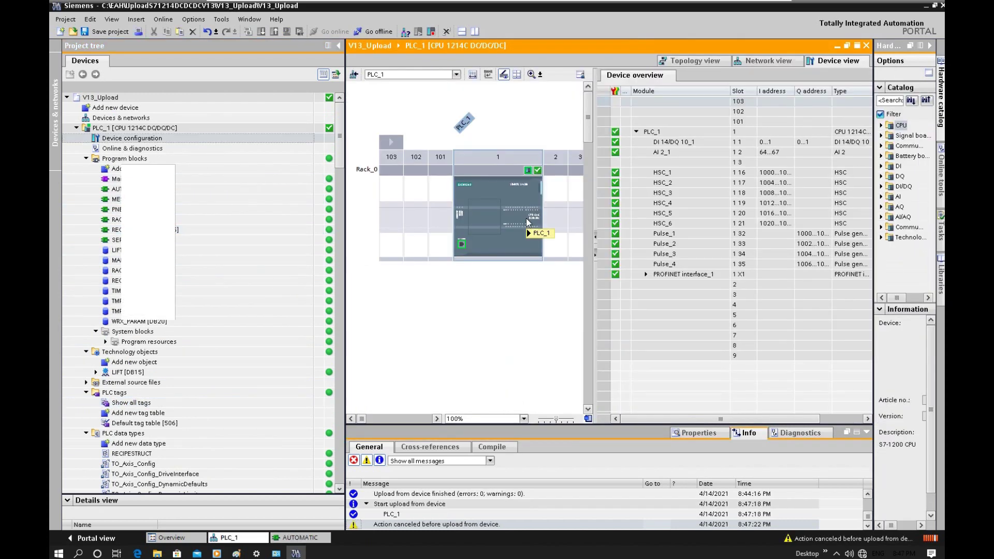
click(492, 327)
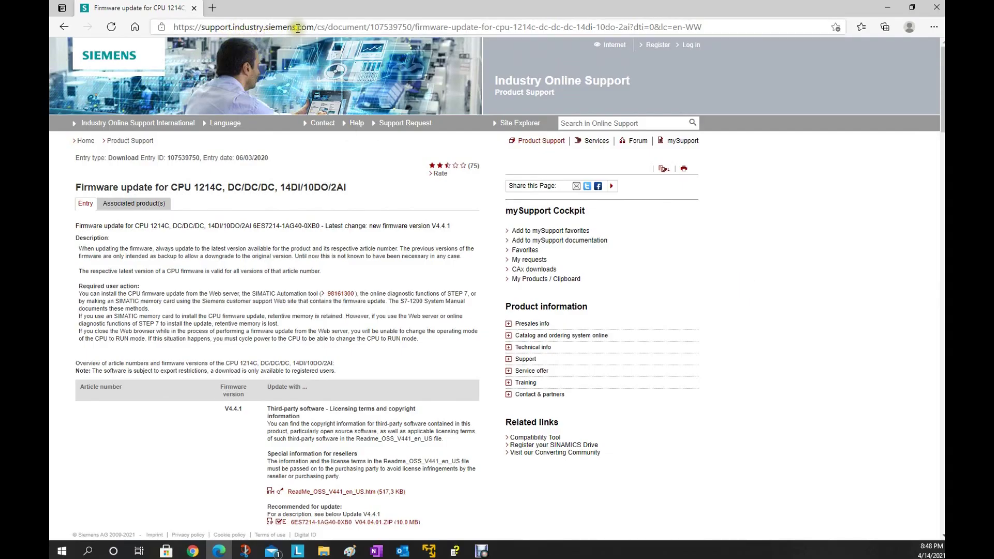
Search Siemens Online Support for 'firmware s7-12' and open the CPU 1214C firmware result.
click(602, 123)
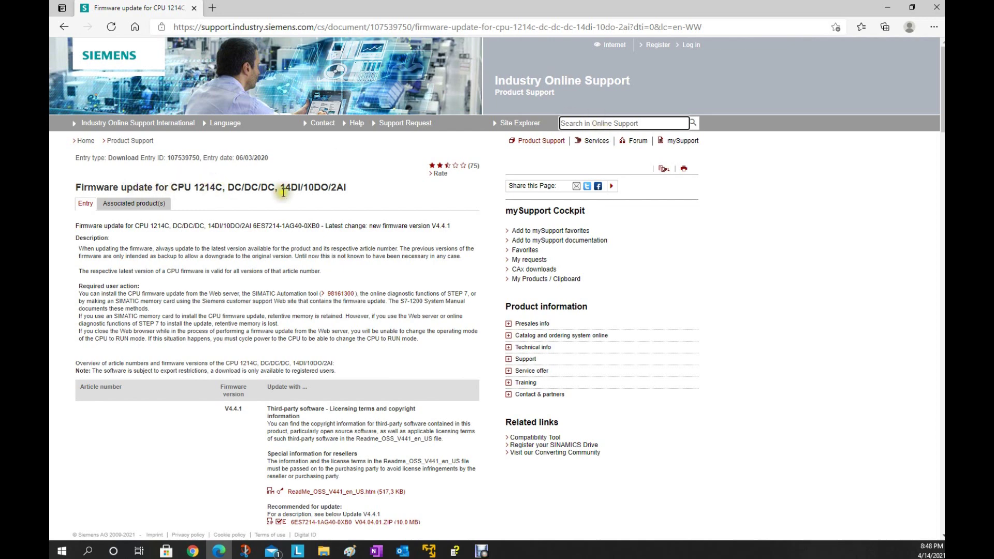
click(579, 124)
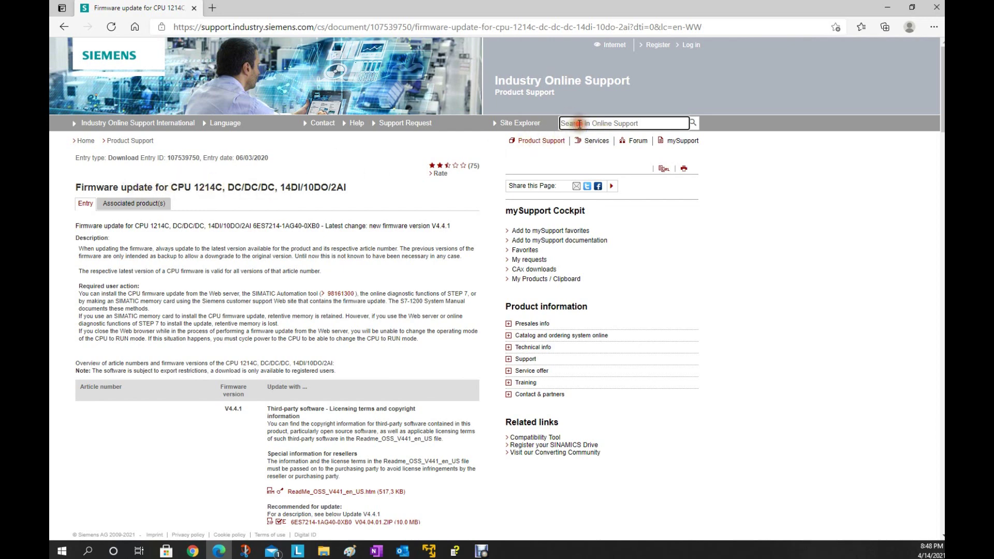
text(firmware s7-1214)
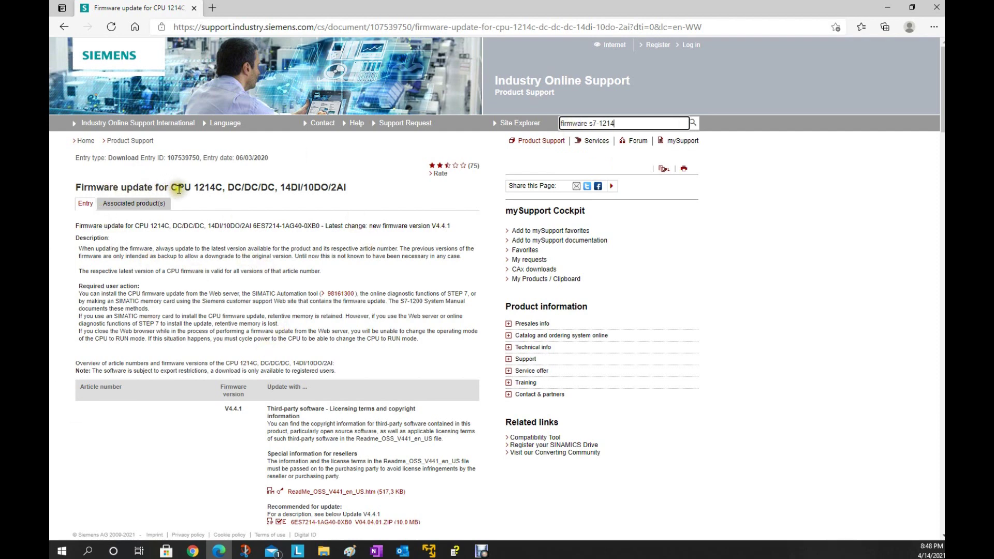
click(329, 294)
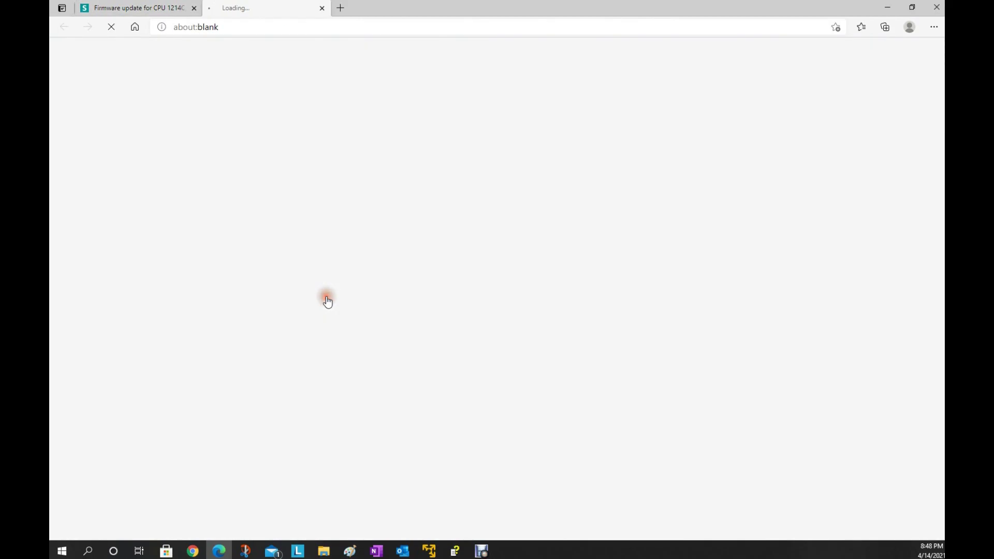
scroll(372, 310, down, 20)
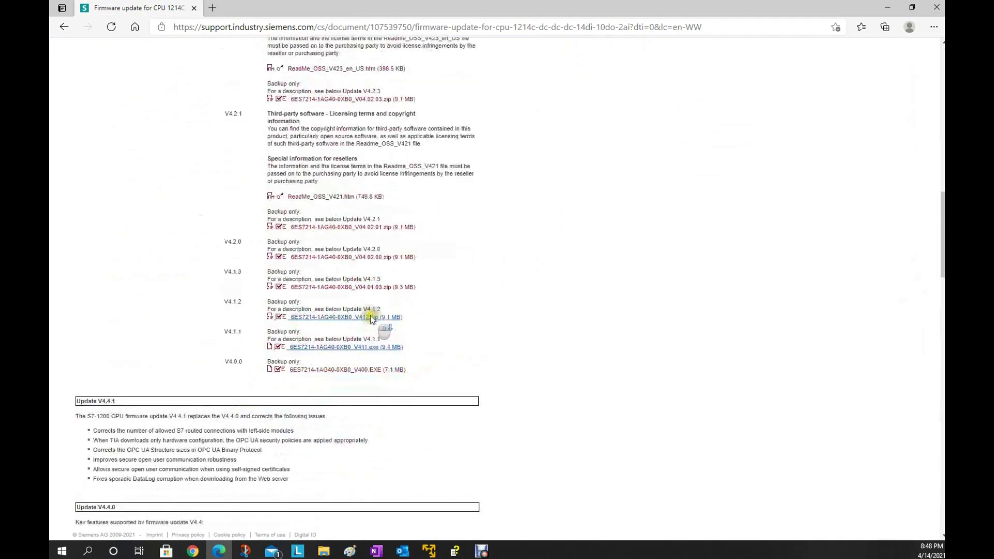
scroll(371, 317, up, 2)
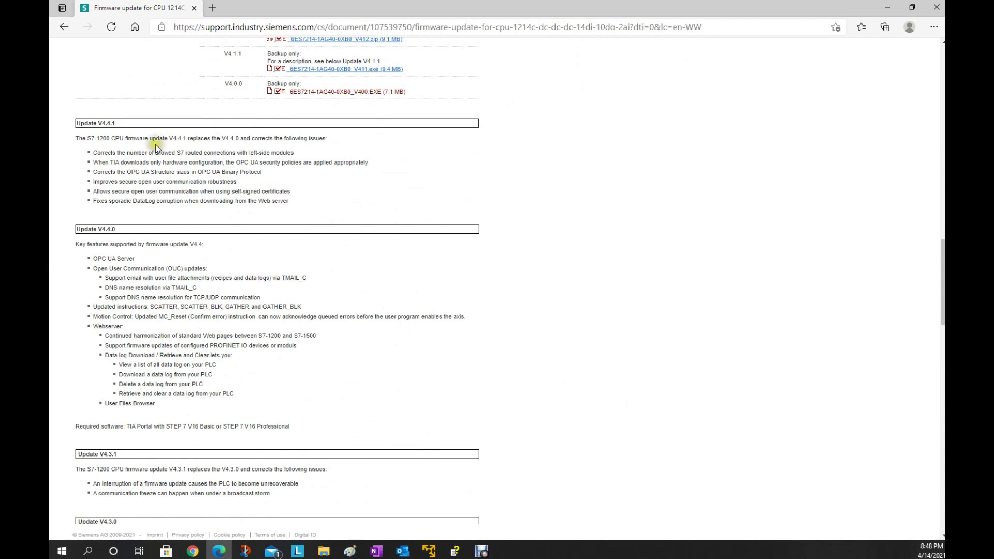
Scroll the firmware download table and open the Update V4.4.1 release notes.
click(107, 125)
click(124, 155)
click(102, 122)
scroll(361, 215, down, 2)
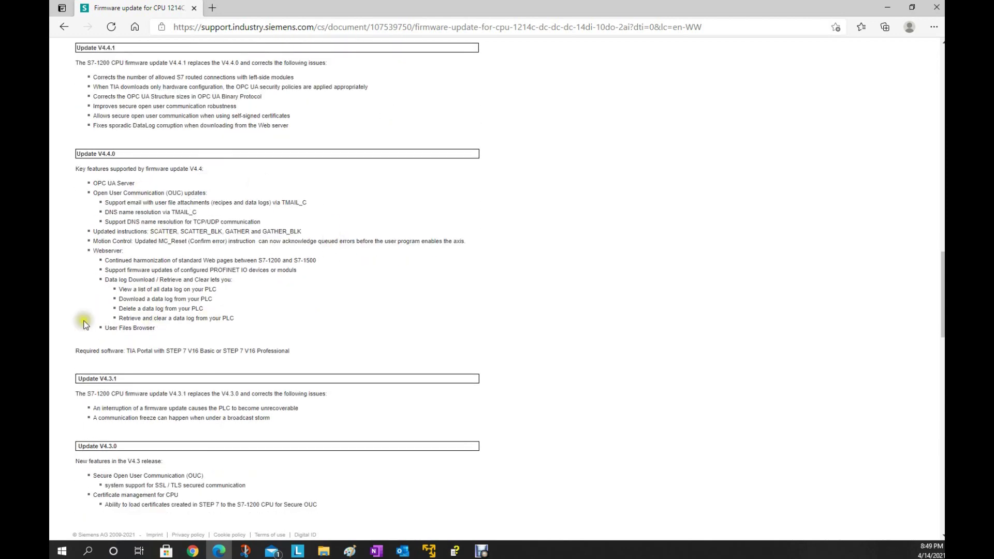
scroll(176, 249, down, 4)
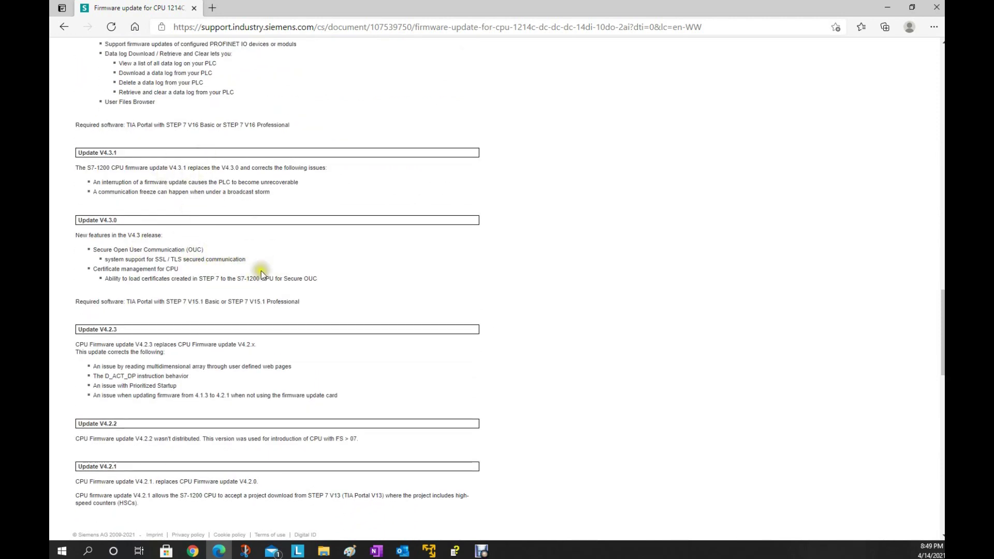
scroll(463, 235, up, 6)
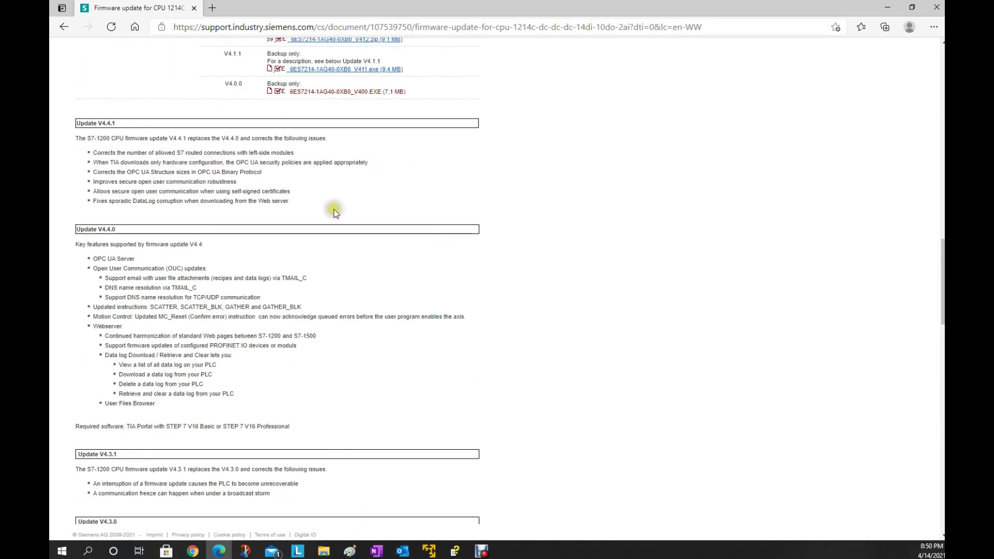
middle_click(446, 241)
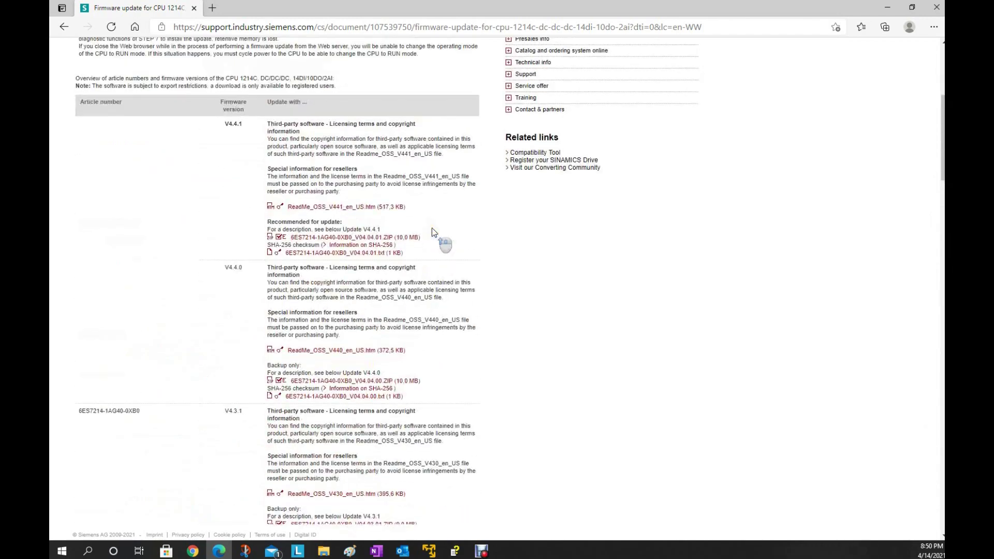
middle_click(329, 336)
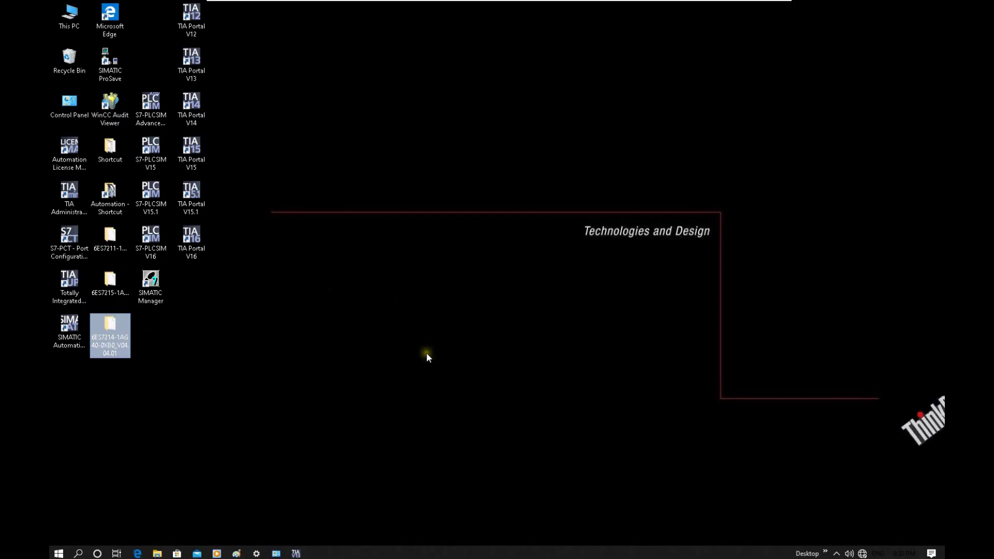
Open the 6ES7214-1AG40-0XB0_V04.04.01 folder and select FWUPDATE.S7S and S7_JOB.S7S to inspect them.
key(Return)
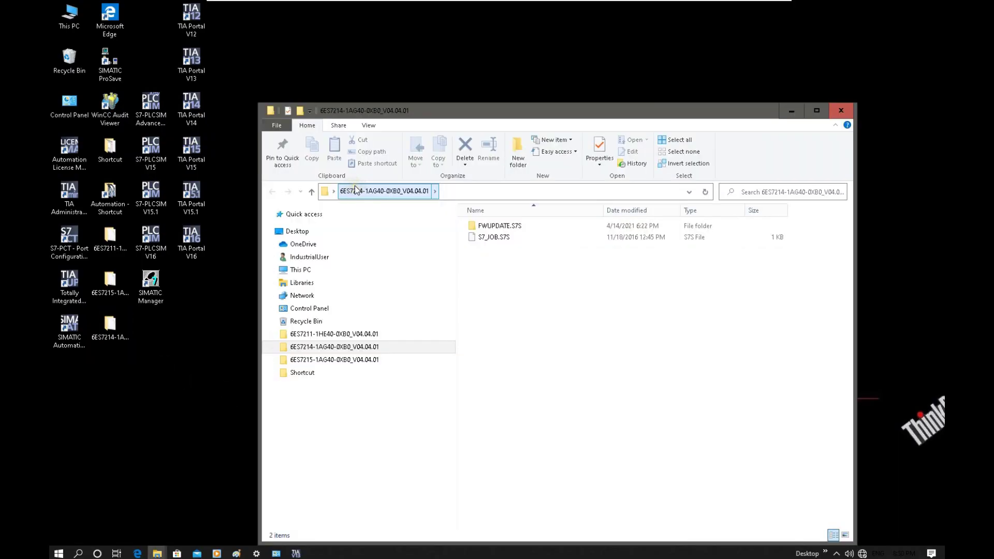
drag(575, 300, 461, 211)
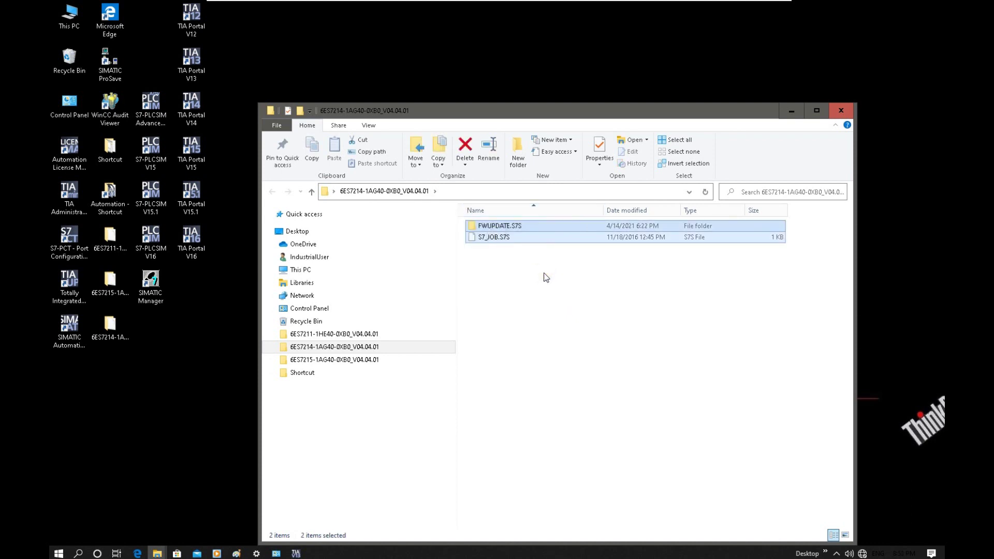
click(546, 278)
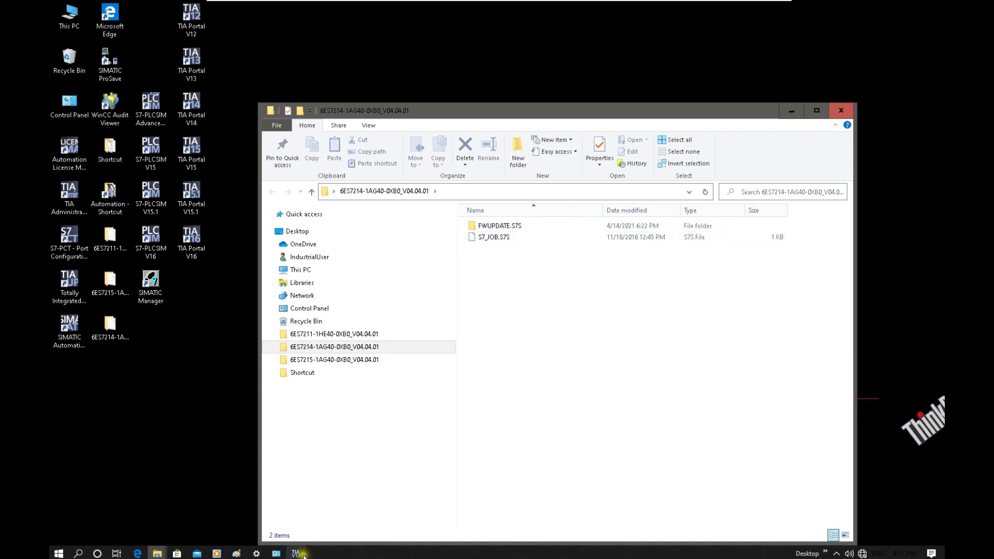
Open plc_1's Online & diagnostics and check article number 6ES7 214-1AG40-0XB0 with firmware V4.1.3.
mouse_move(304, 556)
click(307, 498)
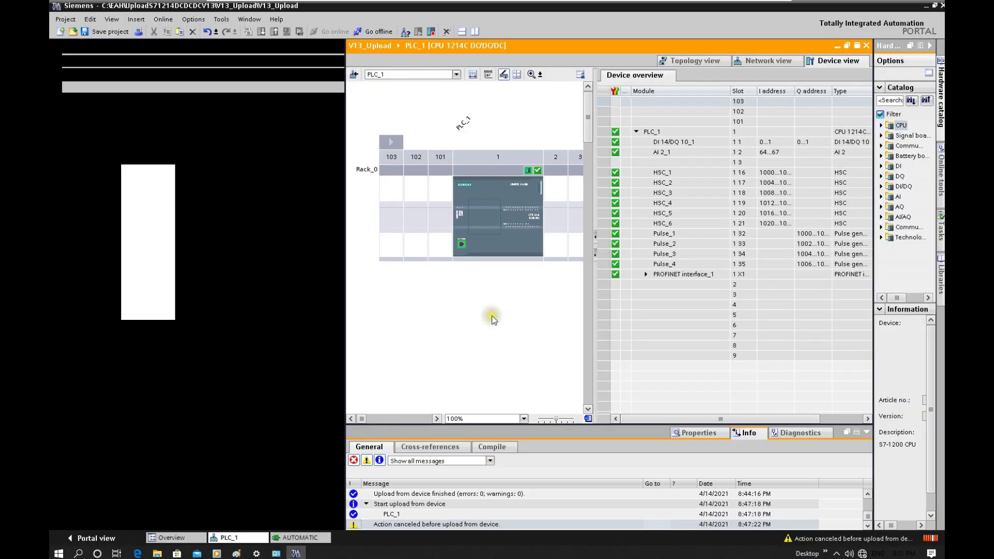
scroll(116, 258, down, 13)
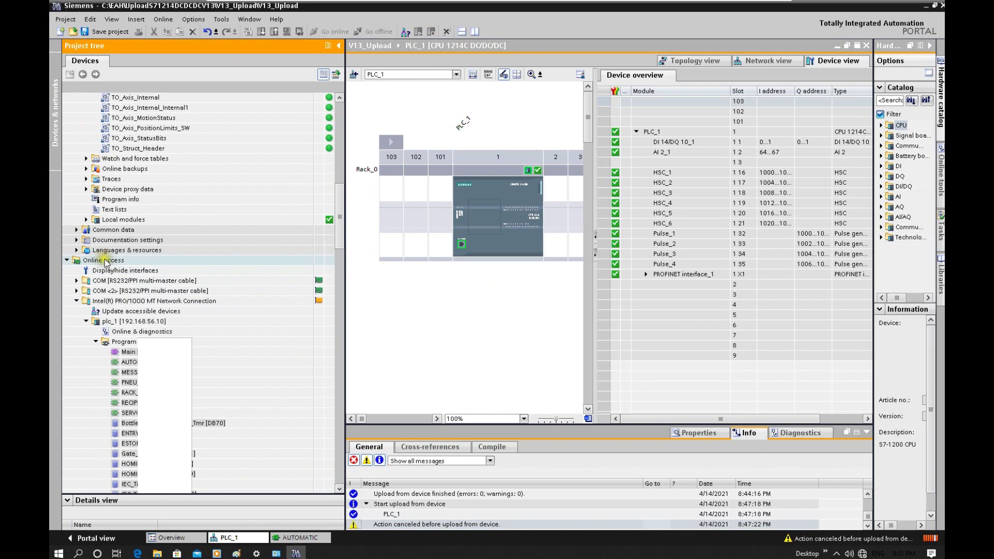
scroll(125, 266, down, 1)
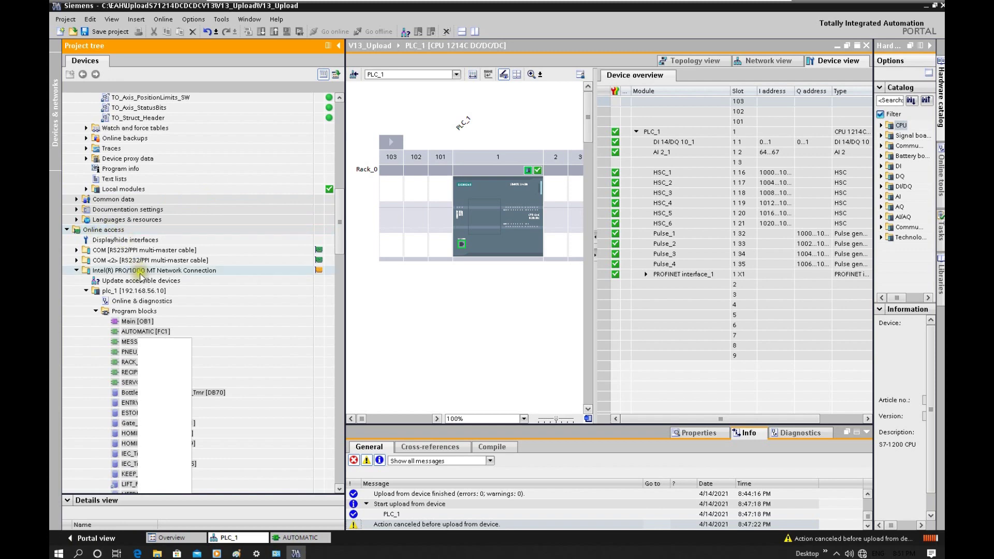
double_click(156, 301)
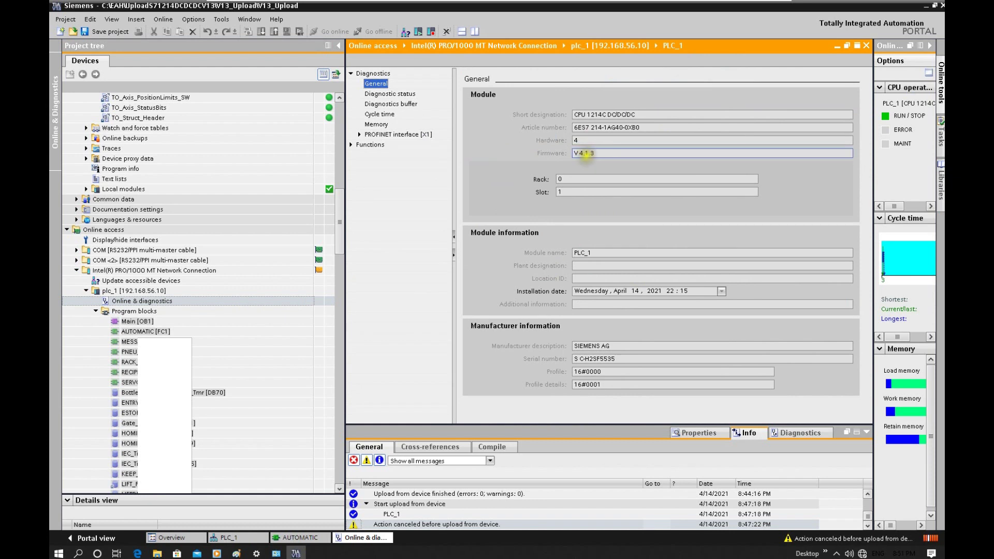
click(603, 127)
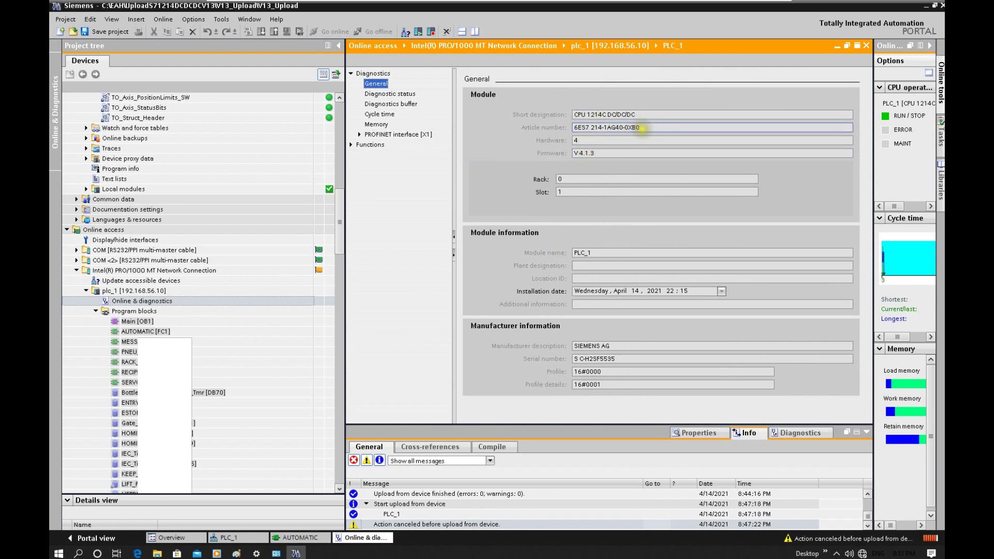
drag(641, 128, 549, 133)
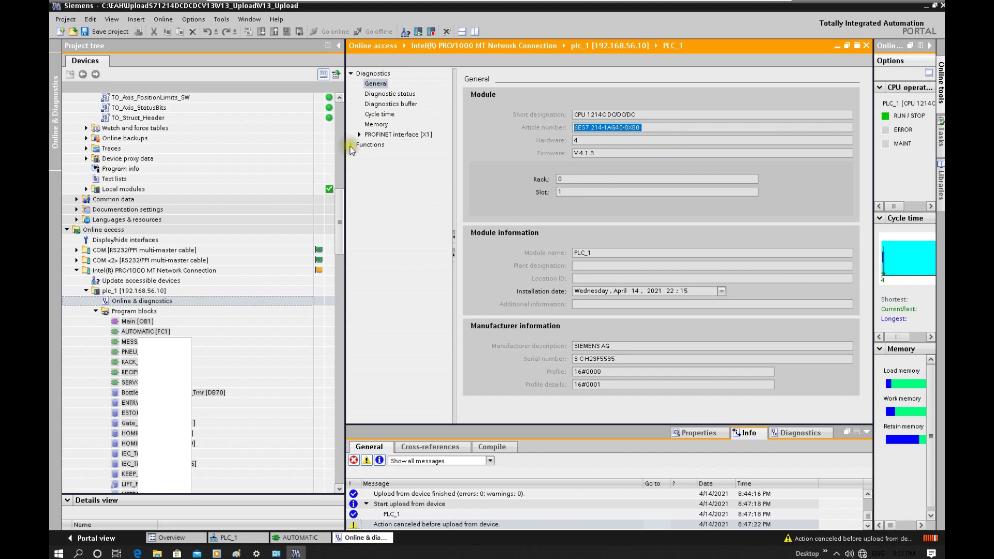
Load the V04.04.01.upd file from the FWUPDATE.S7S folder into the Firmware update page.
click(351, 145)
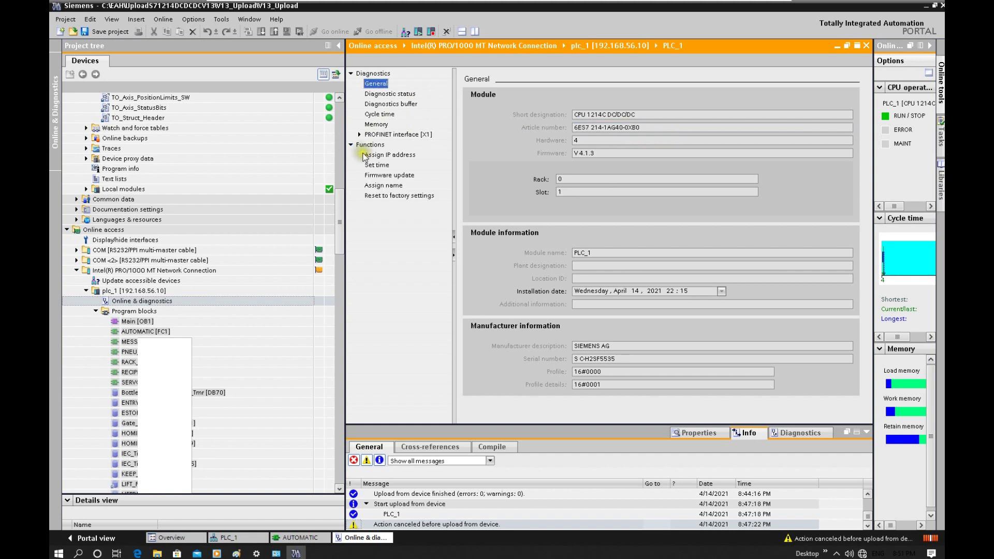
click(384, 176)
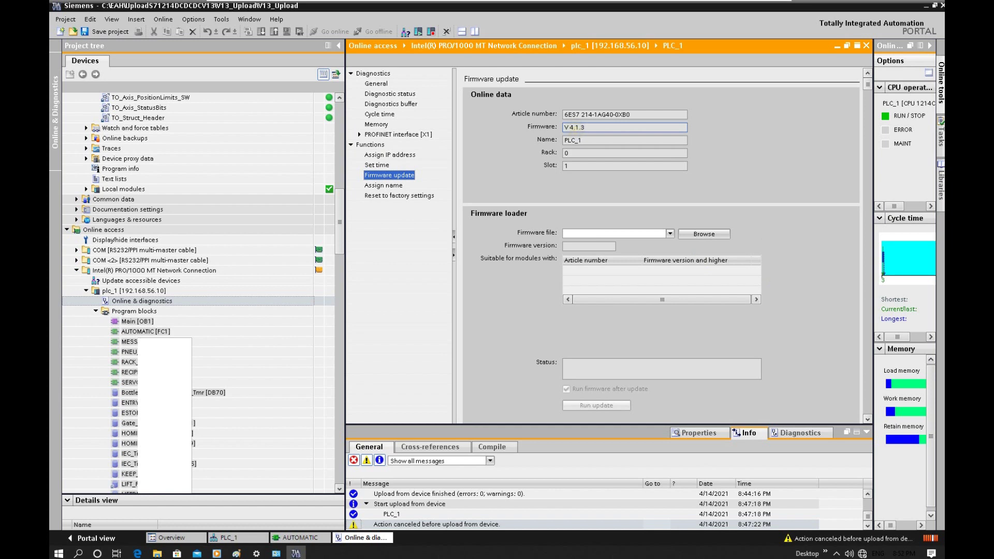
click(608, 233)
click(713, 235)
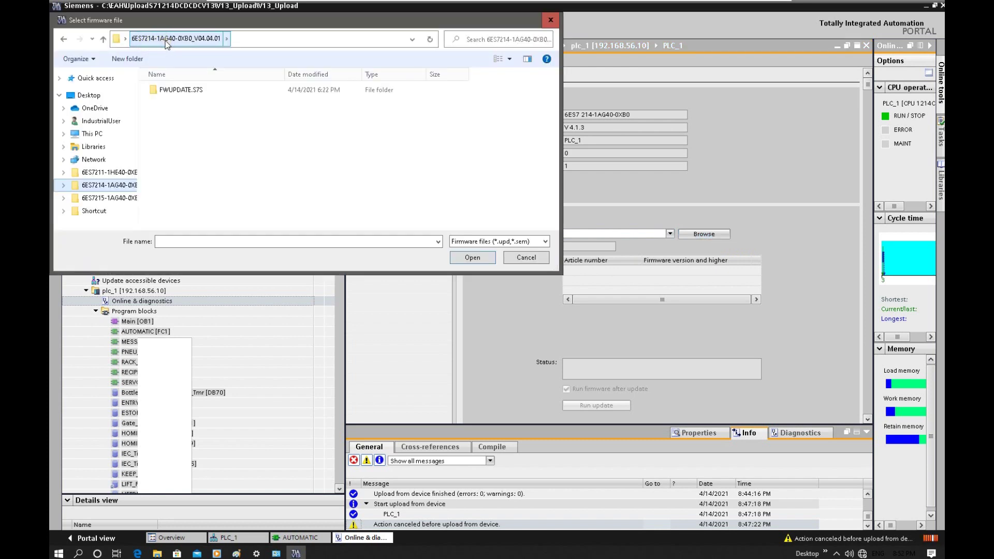
click(188, 93)
double_click(189, 92)
click(390, 273)
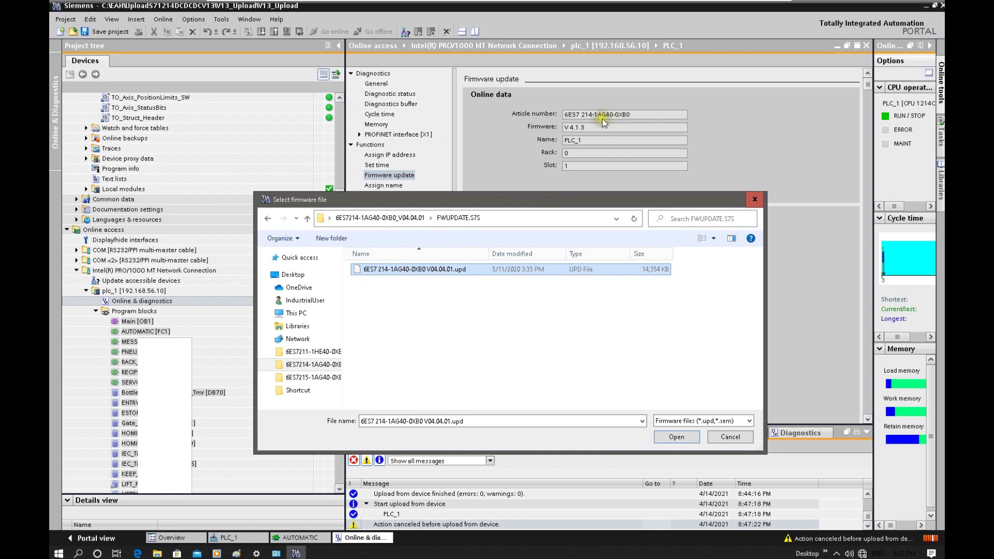
click(672, 438)
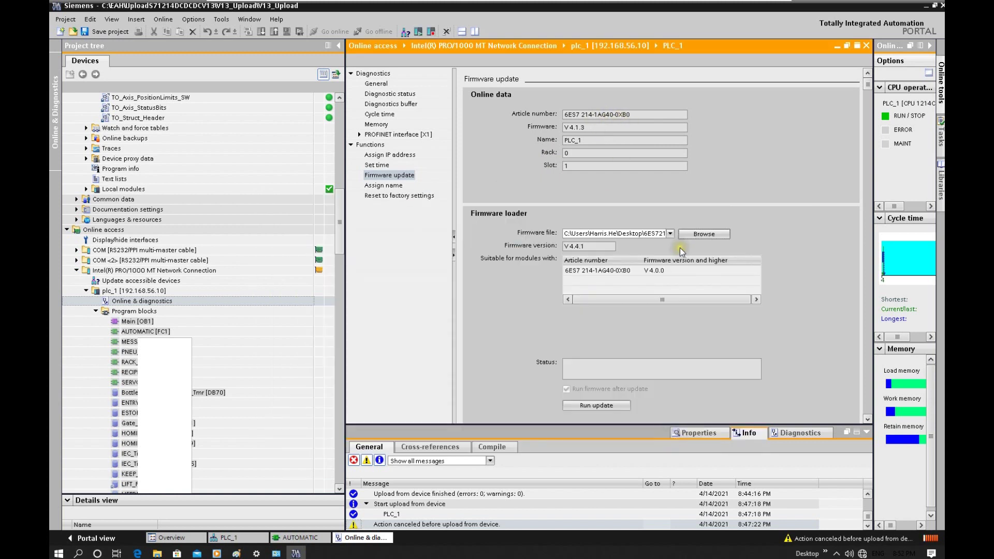
scroll(783, 286, down, 2)
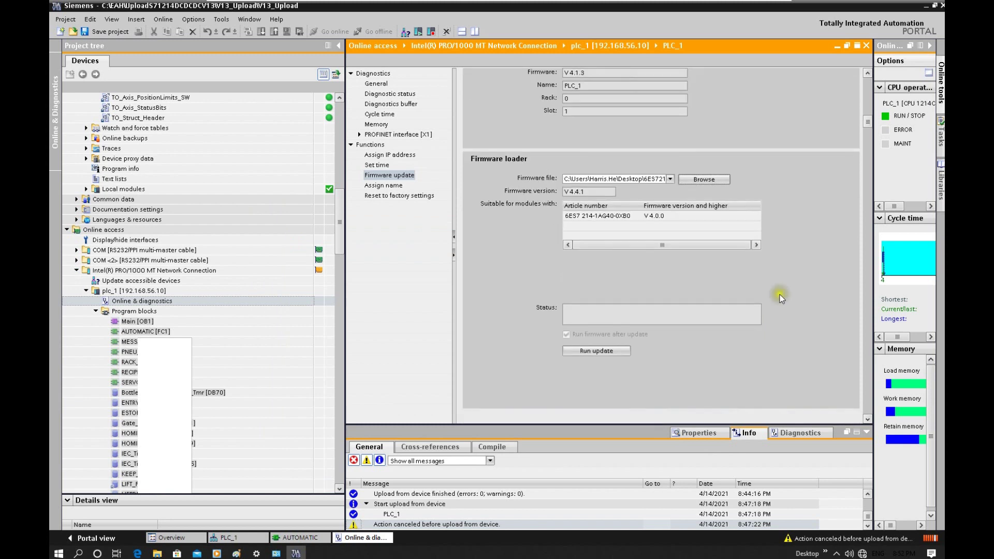
Run the firmware update, allow the CPU to go to STOP, and acknowledge the success message.
click(595, 352)
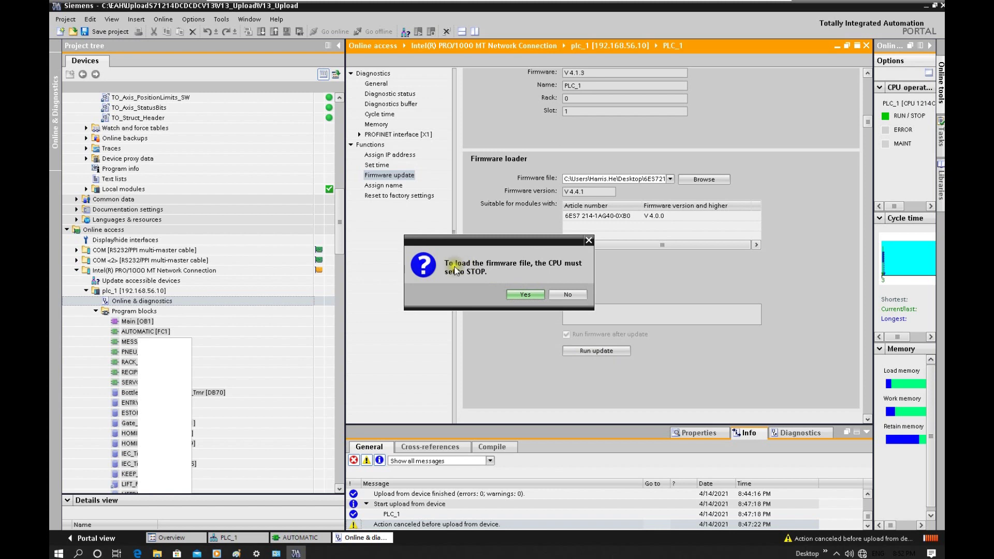
click(525, 294)
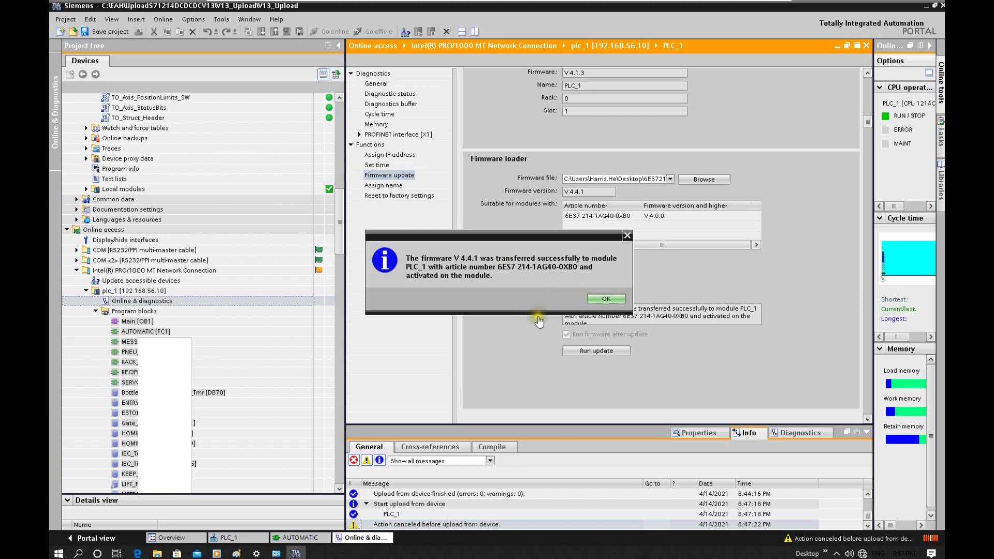
click(605, 299)
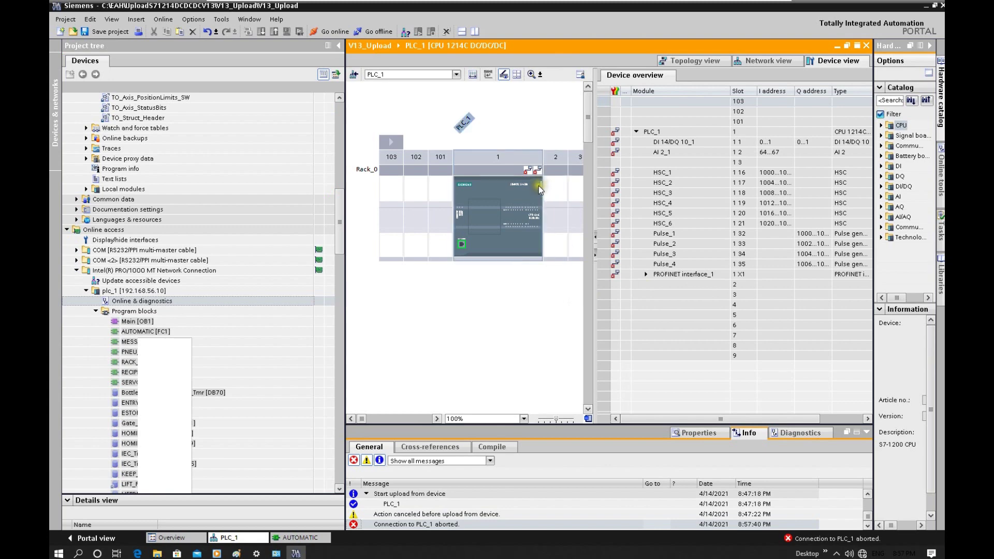
Go online to PLC_1 and confirm its General diagnostics report firmware V 4.4.1.
click(520, 231)
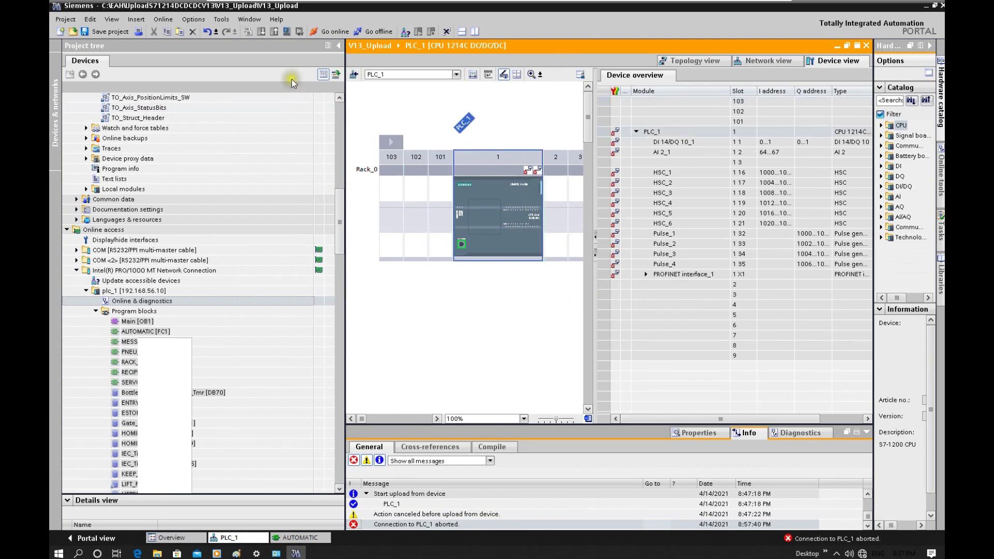
click(327, 35)
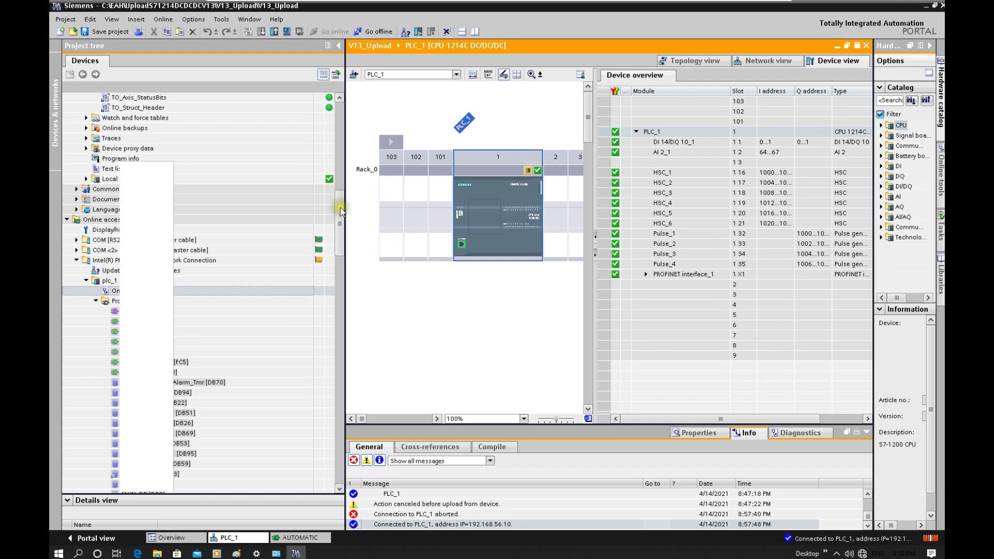
drag(340, 219, 356, 120)
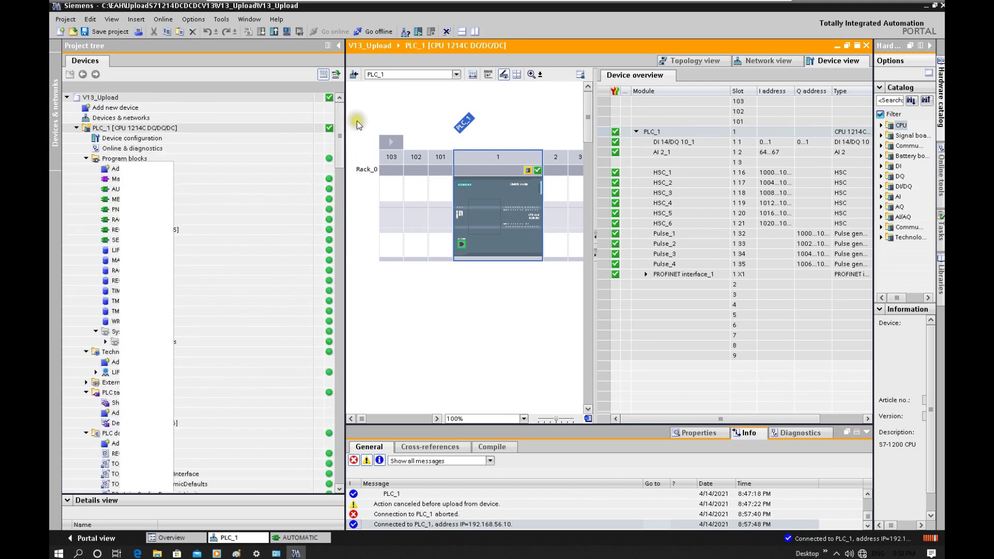
double_click(130, 149)
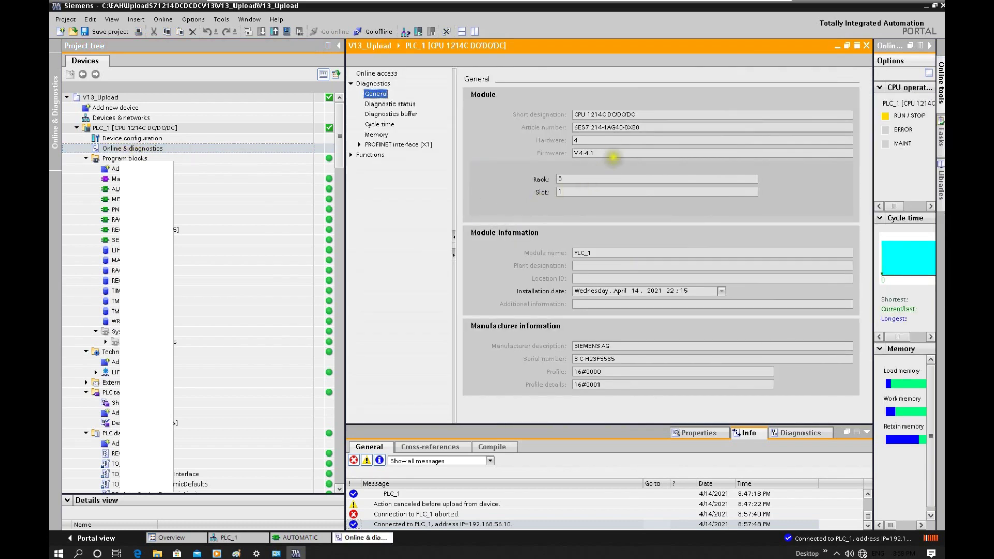
drag(606, 153, 508, 155)
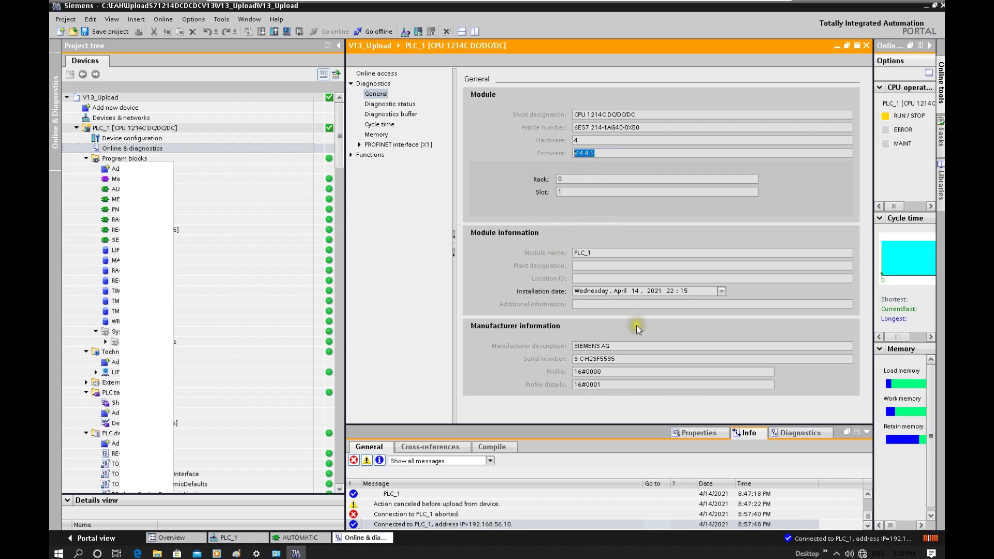
Check the PROFINET Ethernet address 192.168.56.10, then reopen PLC_1's device configuration.
click(367, 145)
click(400, 156)
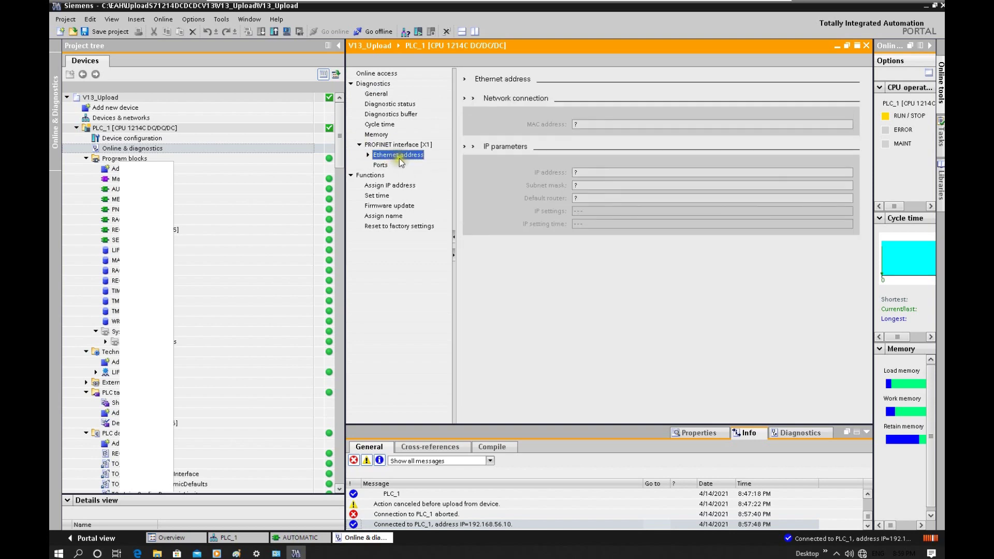
click(368, 155)
double_click(646, 173)
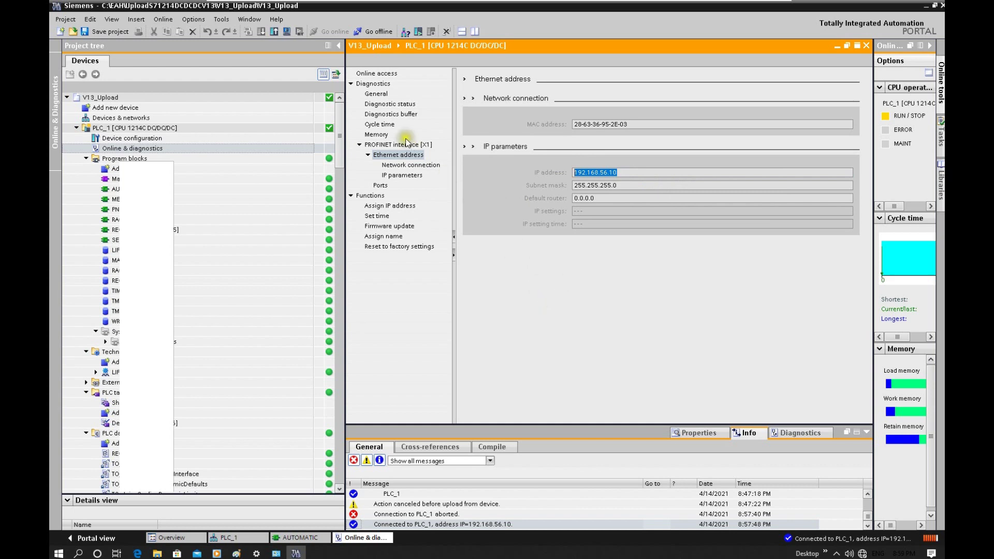
double_click(372, 83)
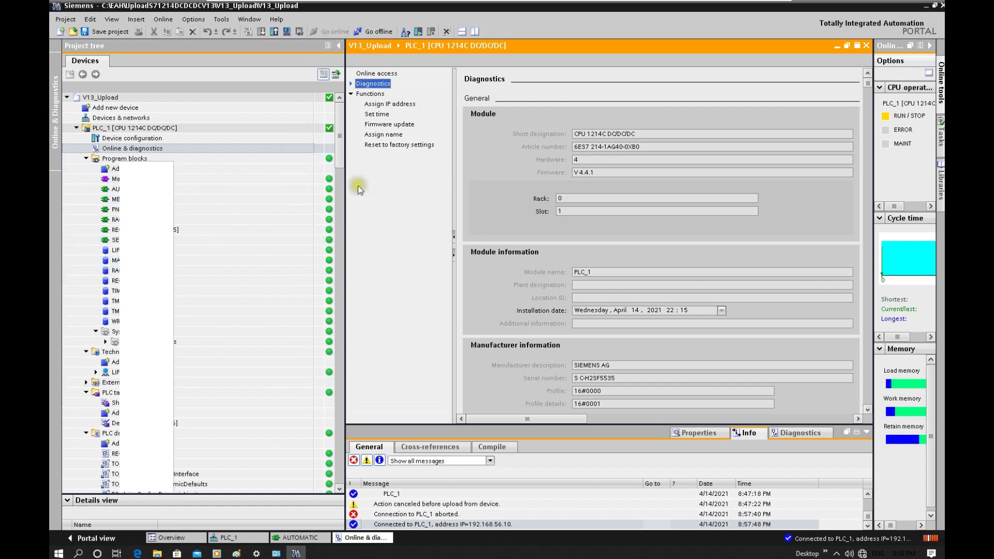
click(568, 199)
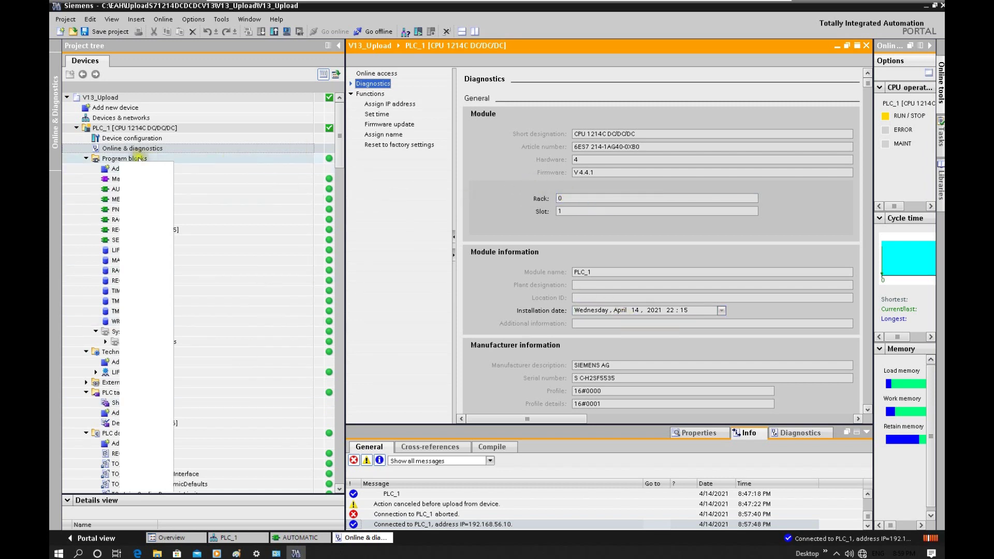
double_click(137, 139)
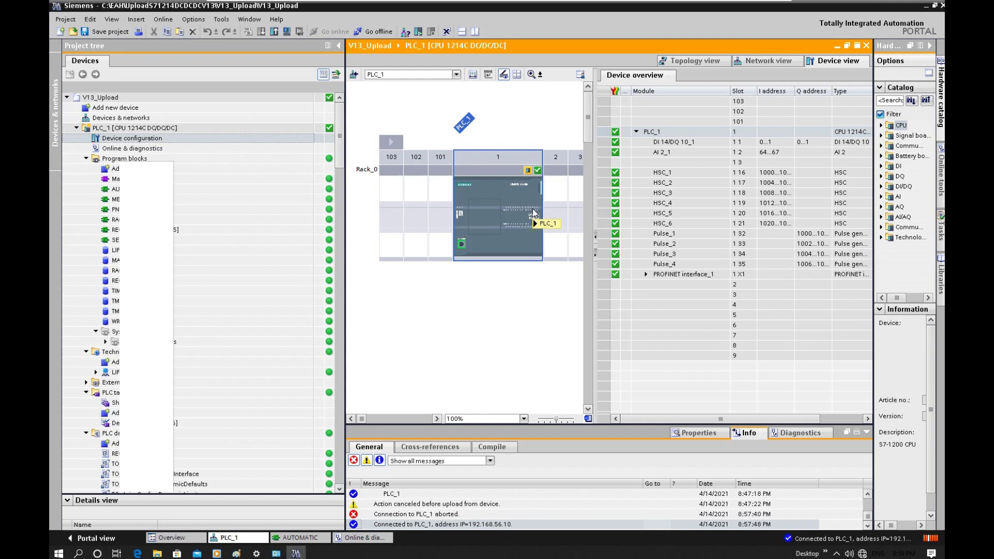
Switch the updated CPU to RUN mode and confirm it.
click(417, 33)
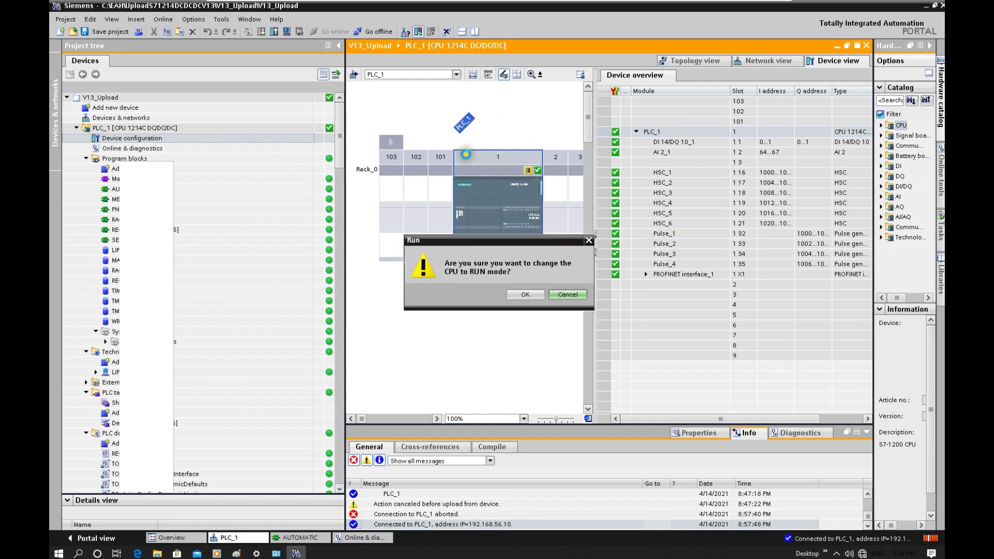
click(519, 294)
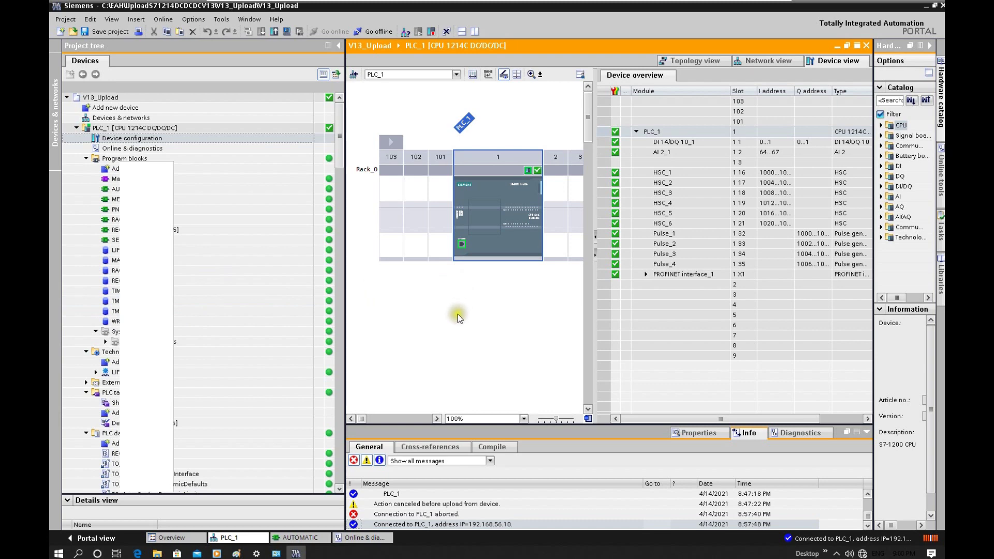
click(486, 282)
Go offline from PLC_1 and dismiss the Project menu without choosing anything.
click(464, 222)
drag(464, 221, 237, 146)
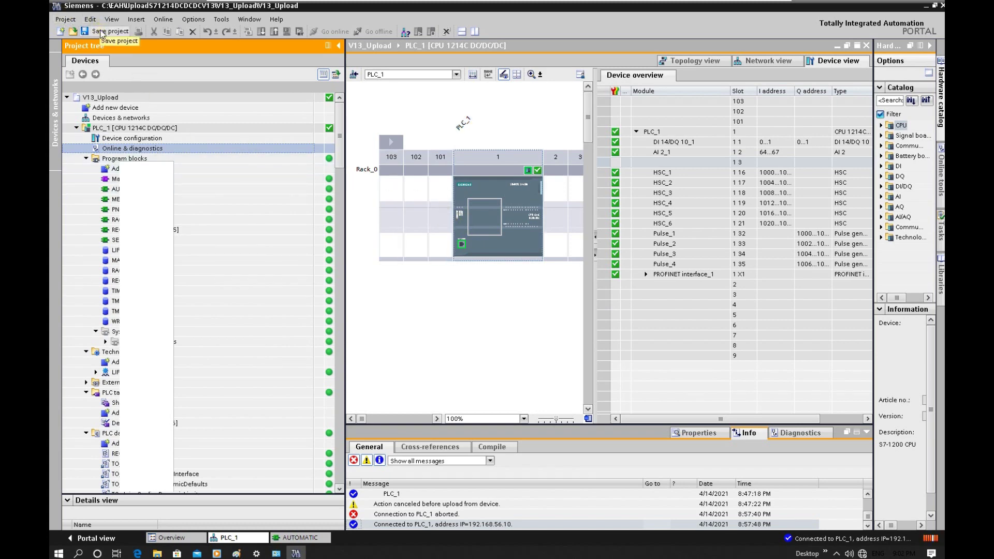
click(65, 19)
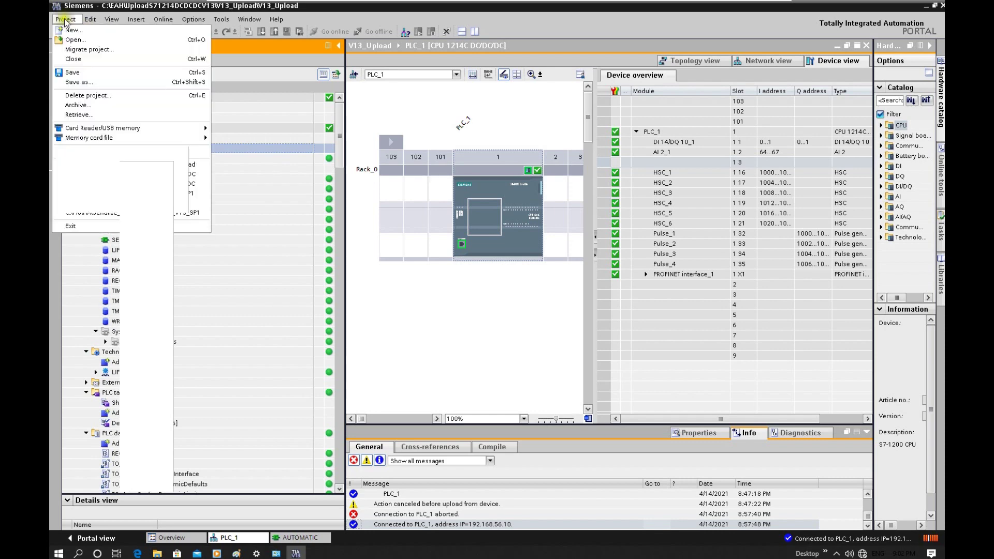
click(77, 105)
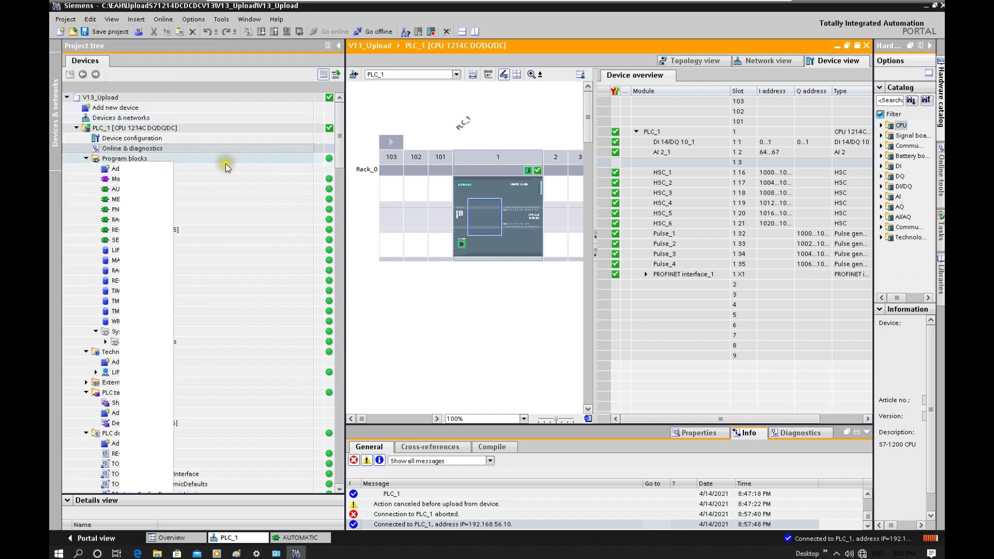